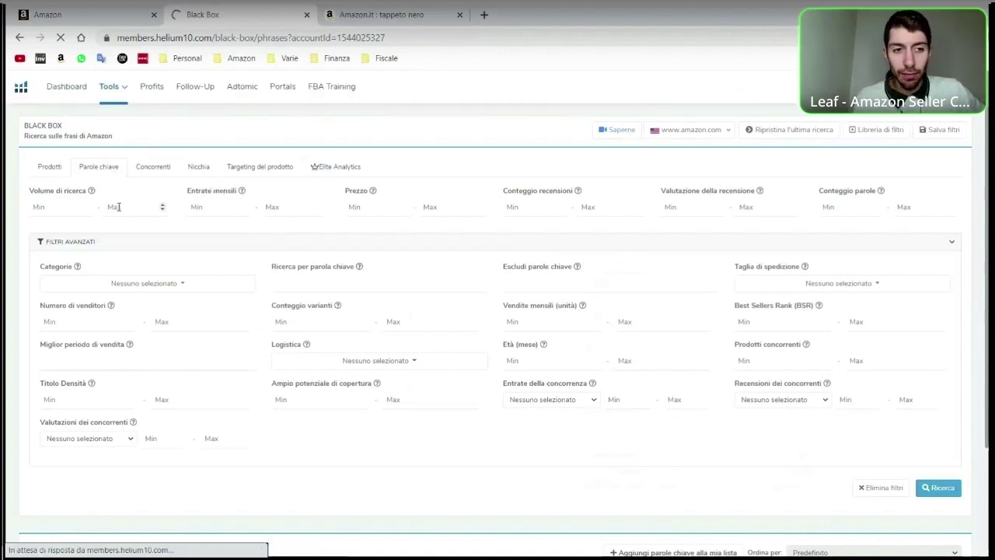
Set the minimum search volume (Volume di ricerca) to 1000 and the monthly revenue range (Entrate mensili) to 5000–20000.
scroll(96, 208, down, 1)
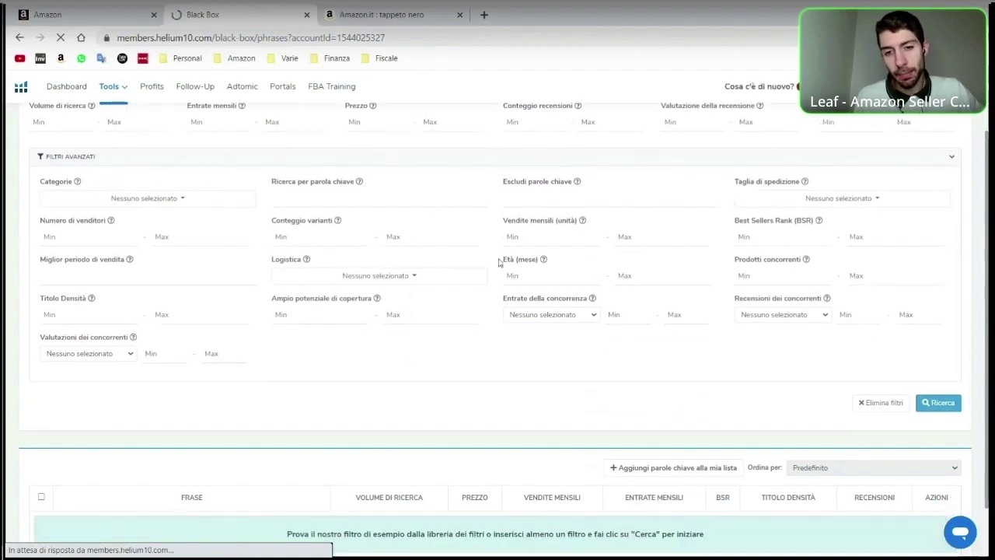
scroll(435, 283, down, 1)
scroll(452, 295, up, 2)
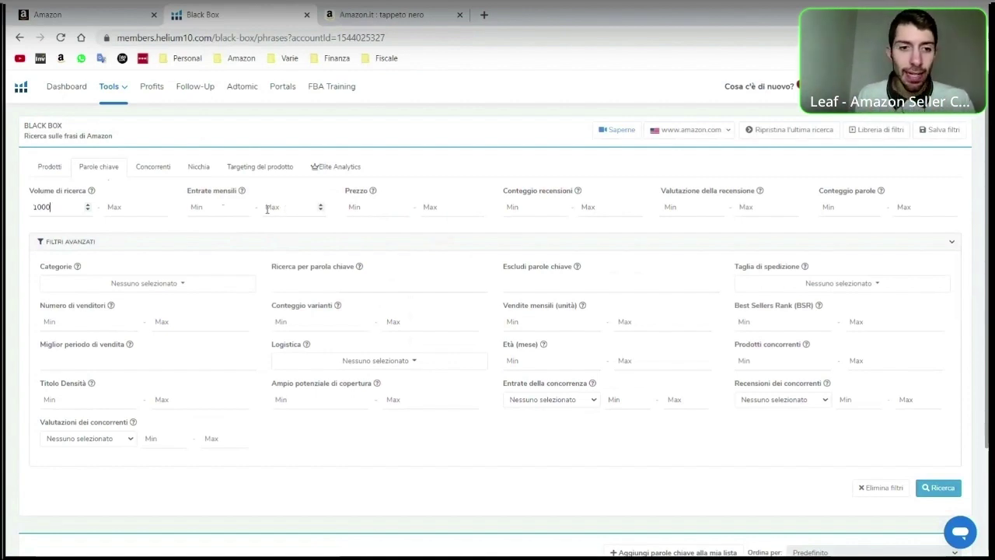
click(219, 210)
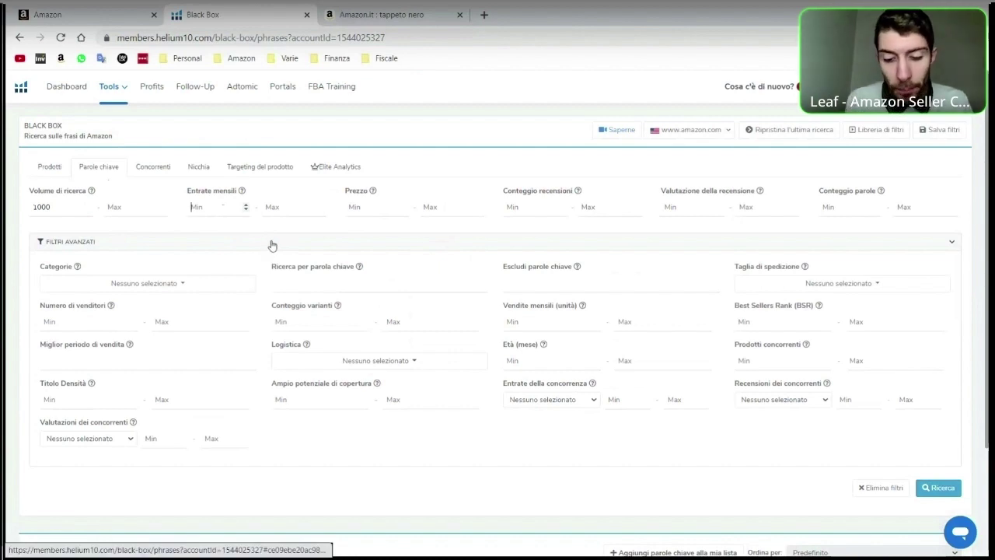
text(5000)
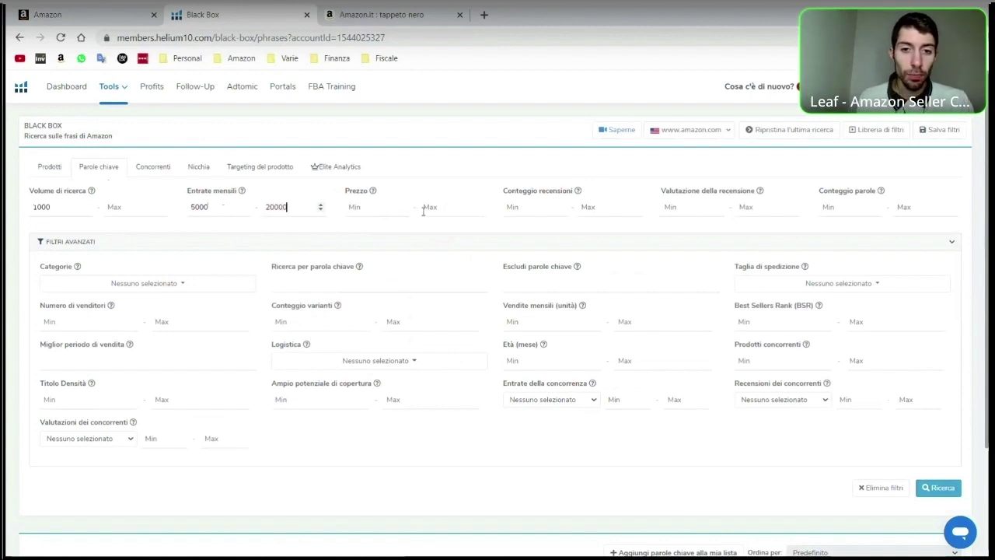
Set the price range (Prezzo) to 20–50 and the minimum word count (Conteggio parole) to 2.
click(364, 206)
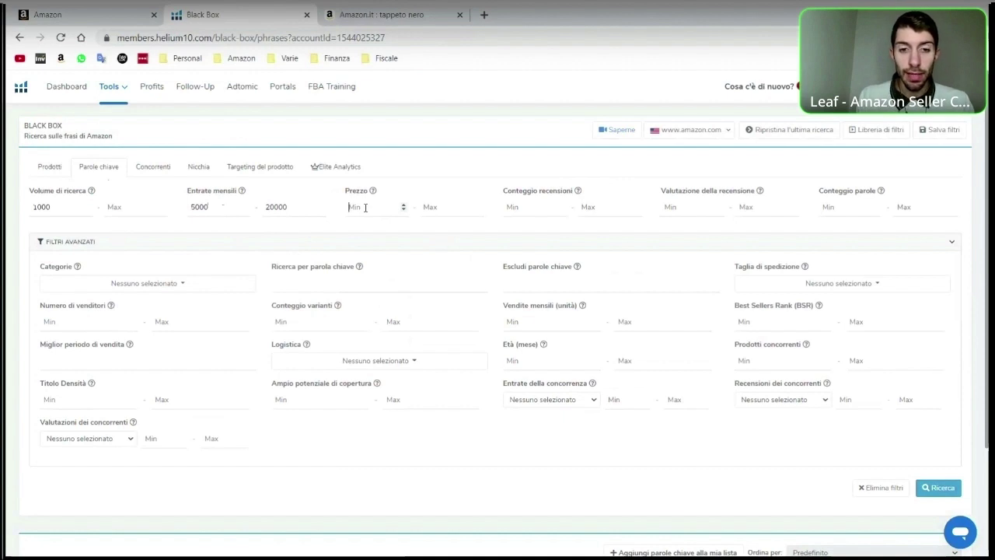
click(447, 213)
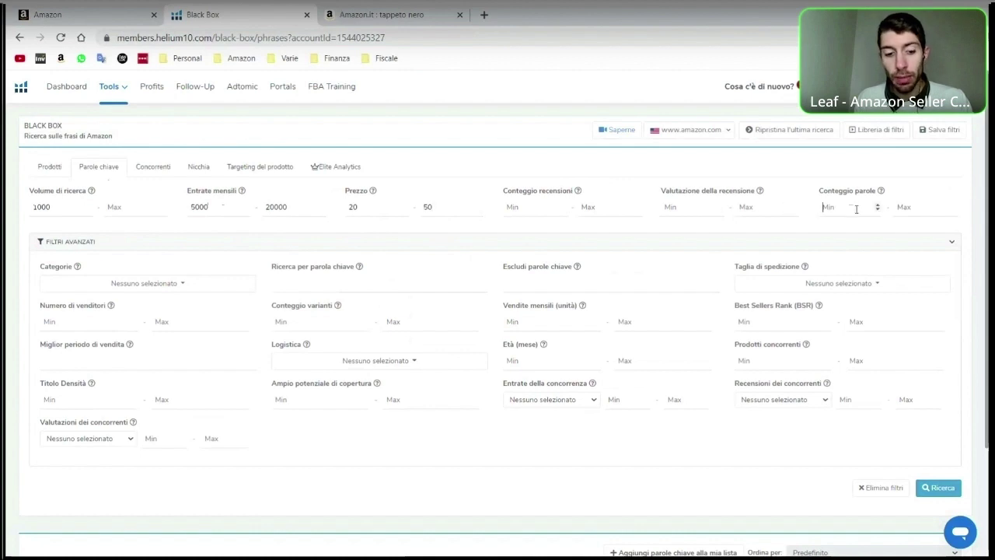
text(2)
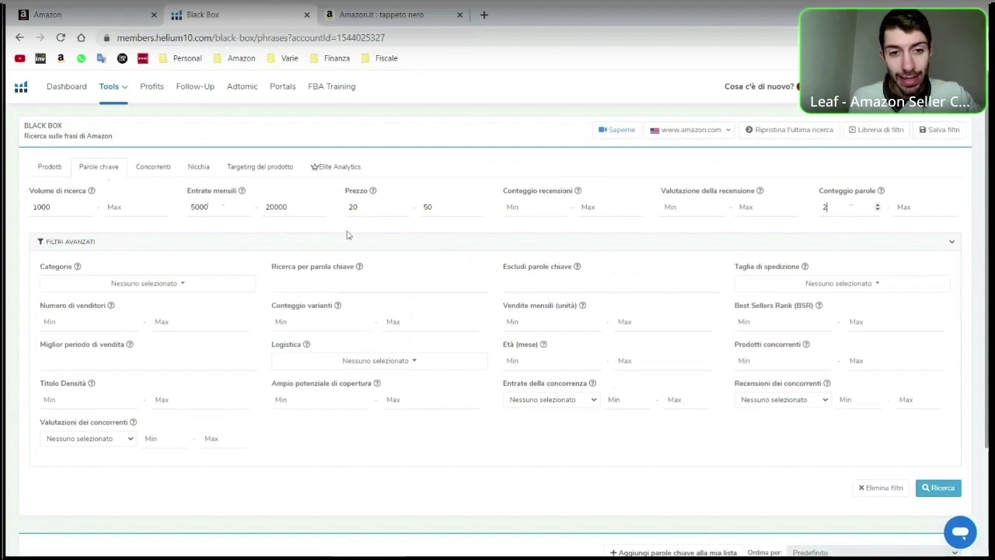
Set the title density range (Titolo Densità) in the advanced filters to 0–5.
scroll(287, 227, down, 1)
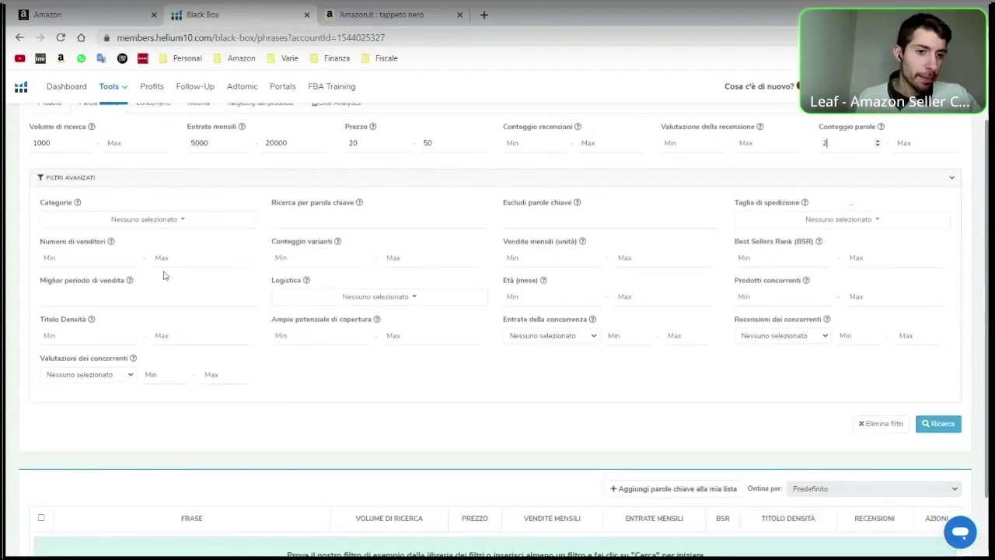
click(94, 343)
text(0)
click(172, 344)
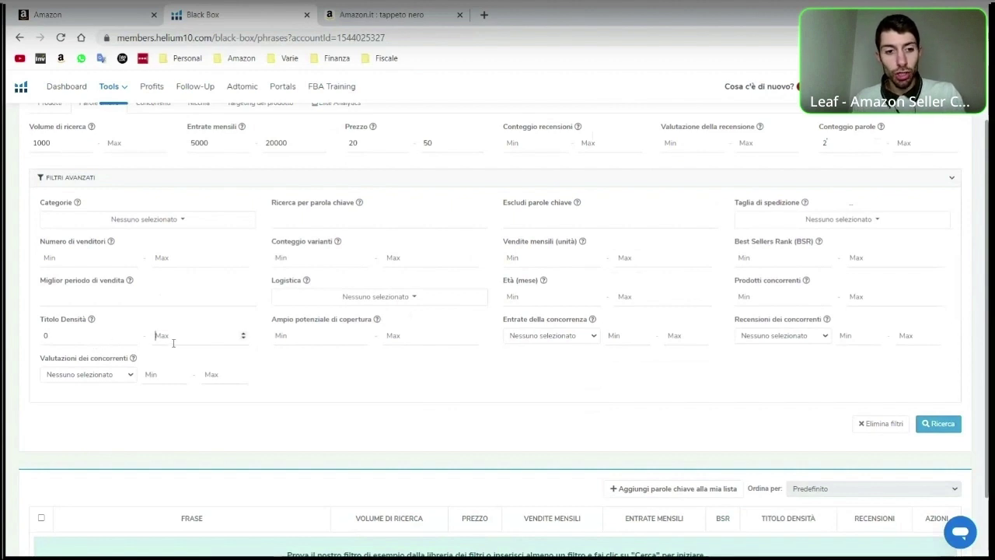
text(5)
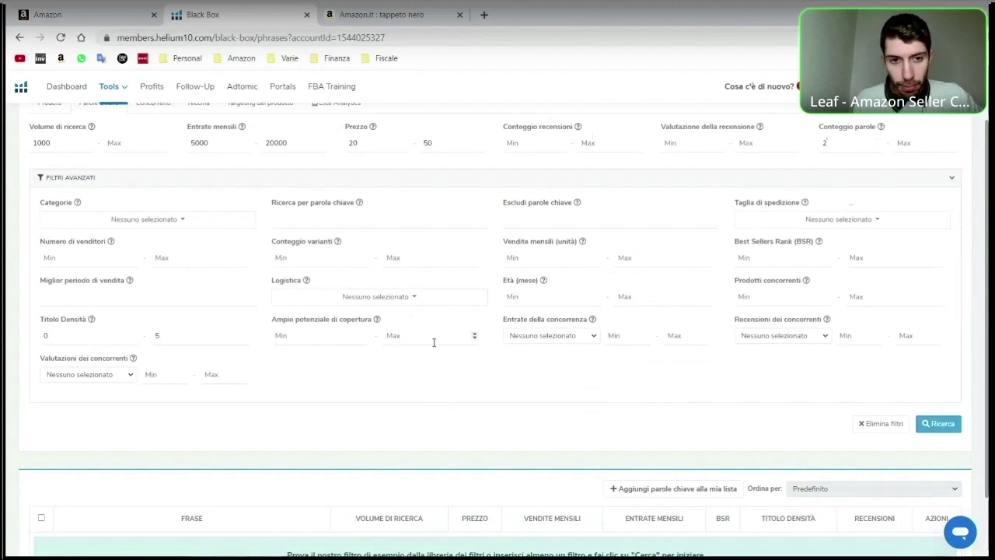
click(424, 334)
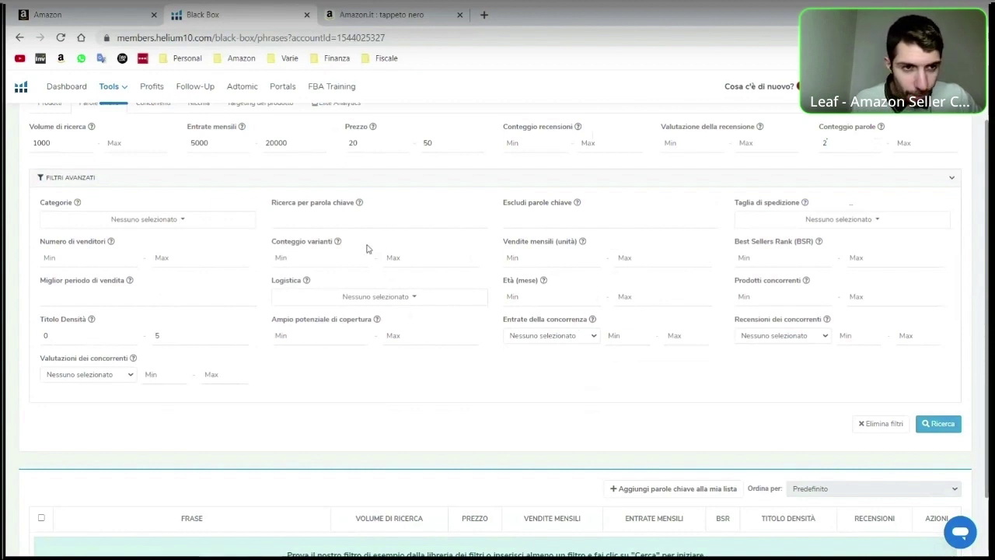
Look through the available category options (Categorie) in the advanced filters without selecting any.
click(185, 223)
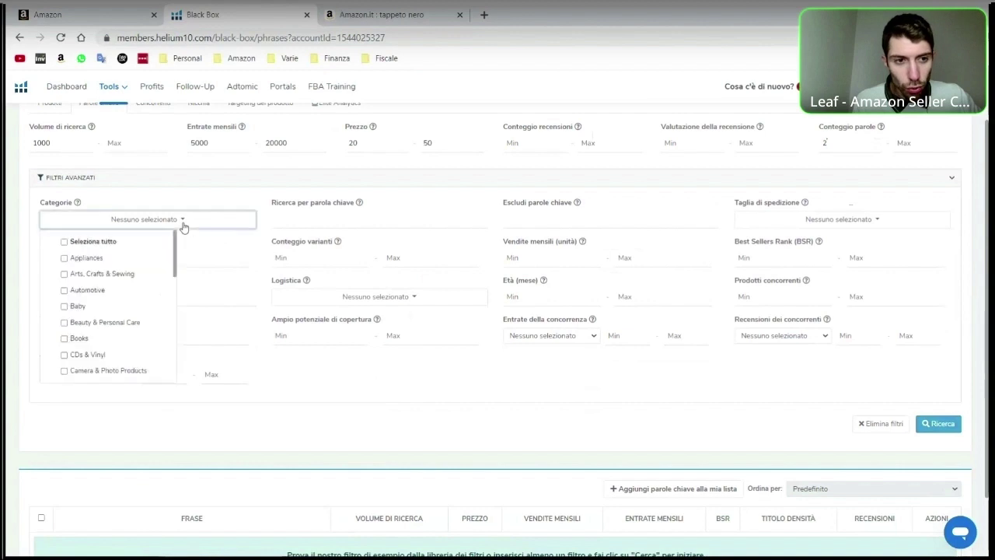
scroll(117, 326, down, 5)
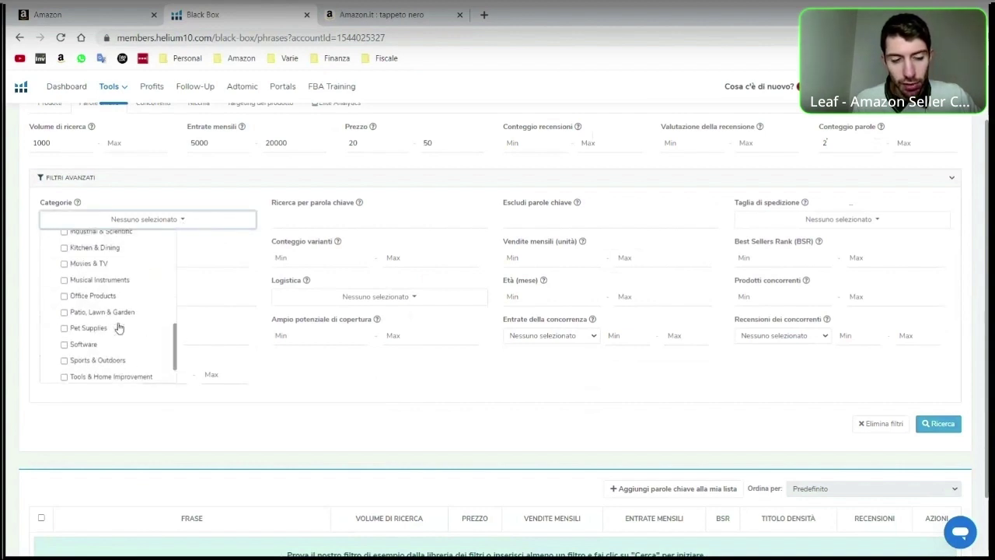
scroll(116, 327, up, 5)
click(169, 223)
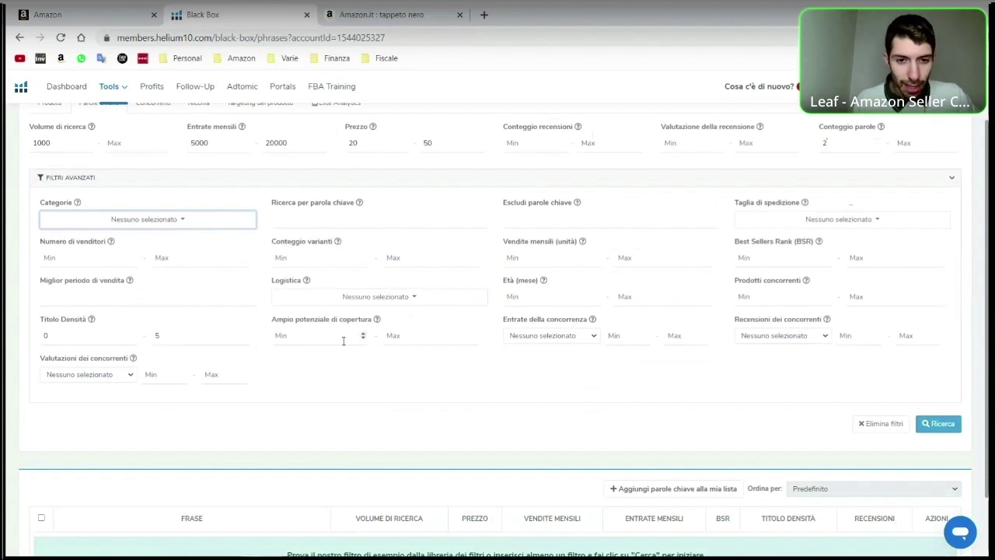
mouse_move(378, 322)
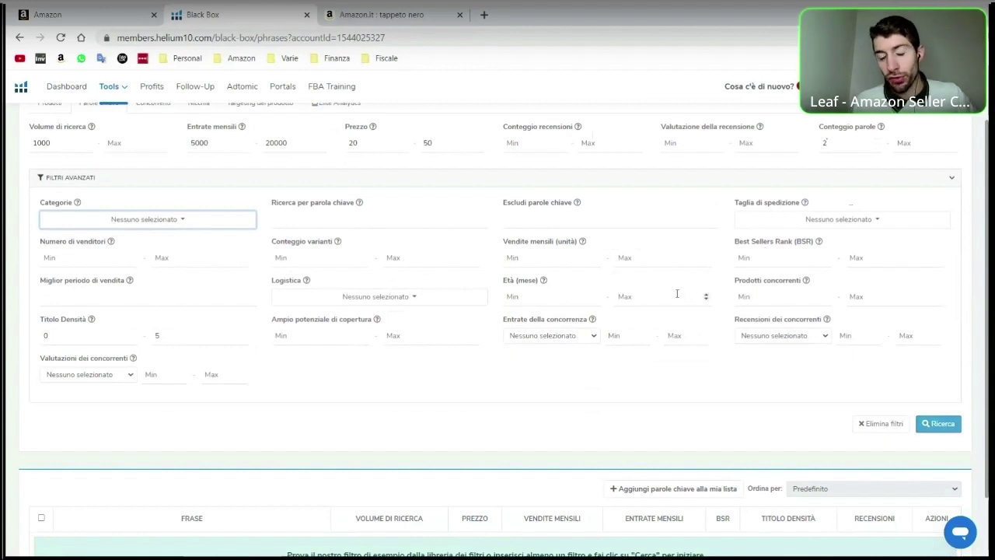
scroll(668, 299, down, 1)
scroll(627, 311, up, 2)
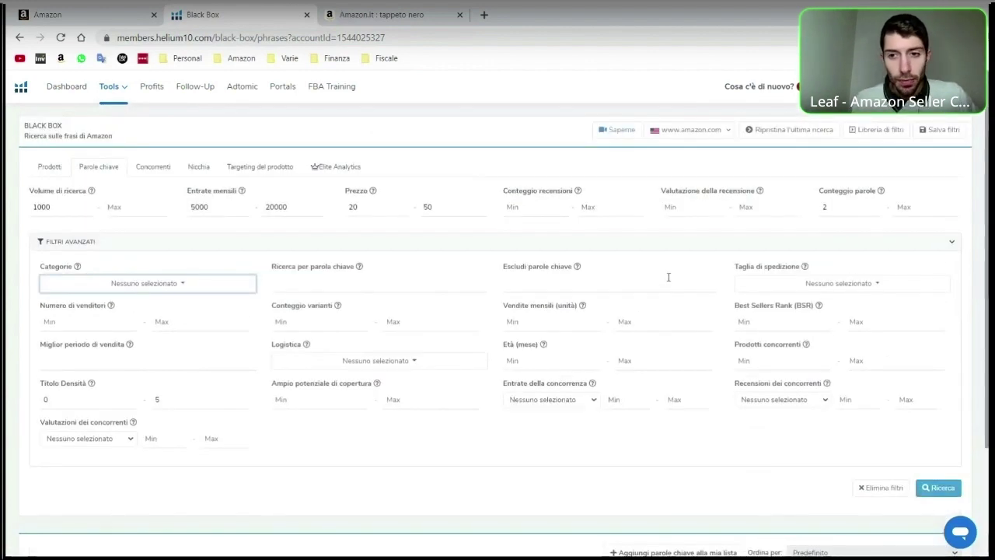
Check the available options of the shipping size (Taglia di spedizione) and logistics (Logistica) filters without selecting any.
click(794, 285)
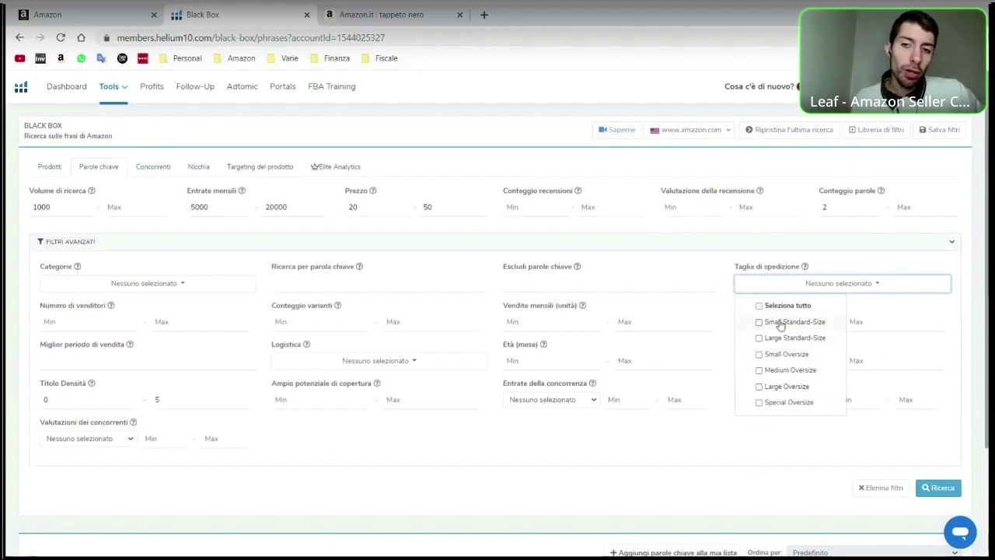
click(747, 257)
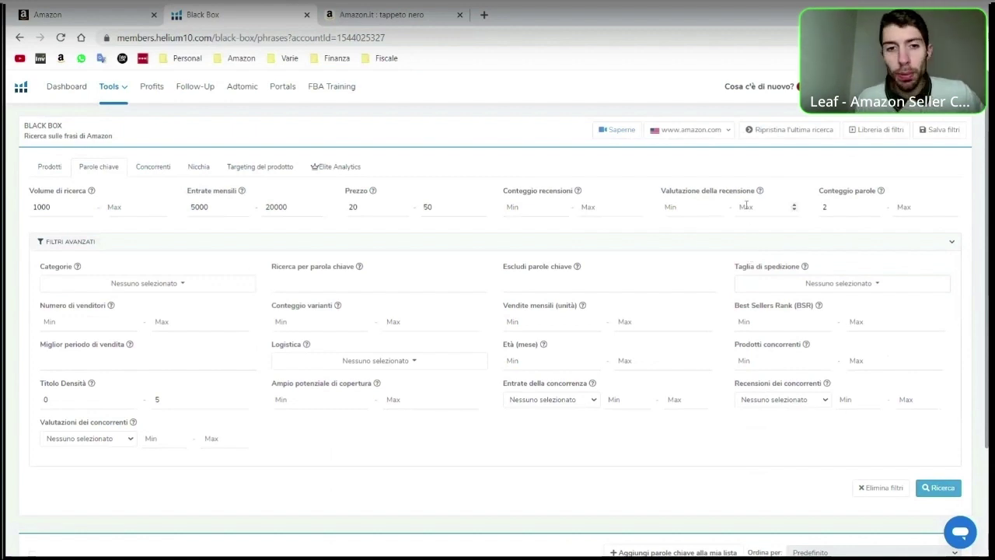
scroll(482, 326, down, 2)
scroll(429, 308, down, 1)
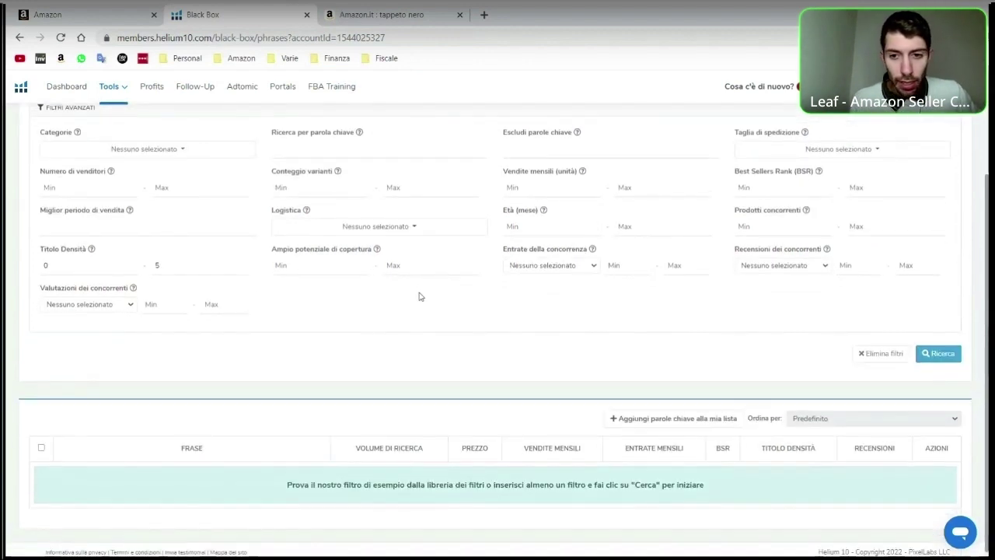
click(421, 222)
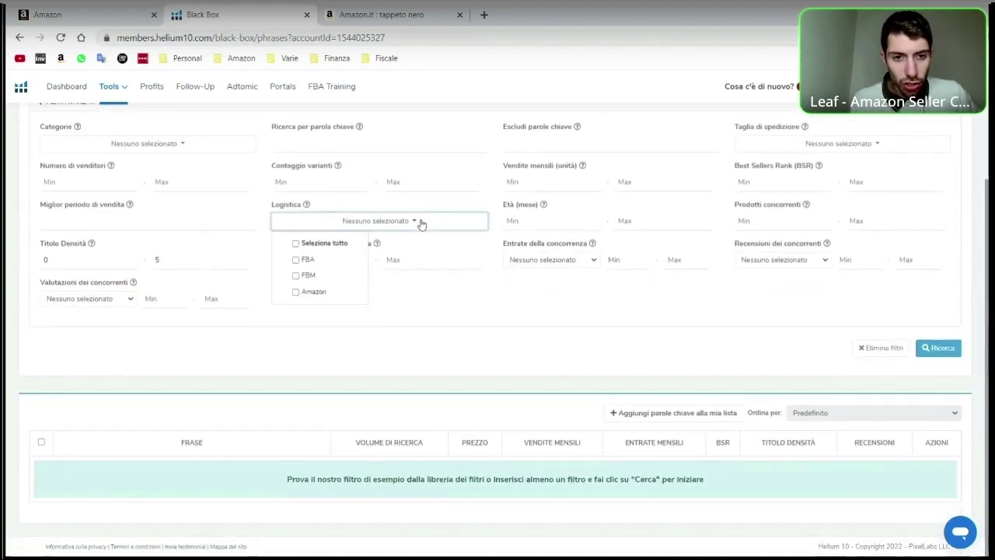
click(421, 222)
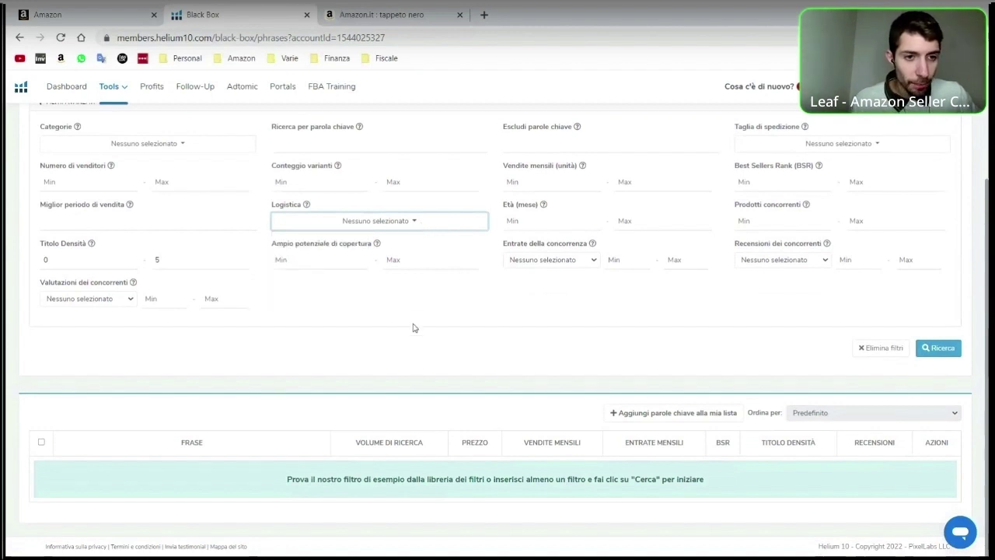
scroll(414, 327, up, 2)
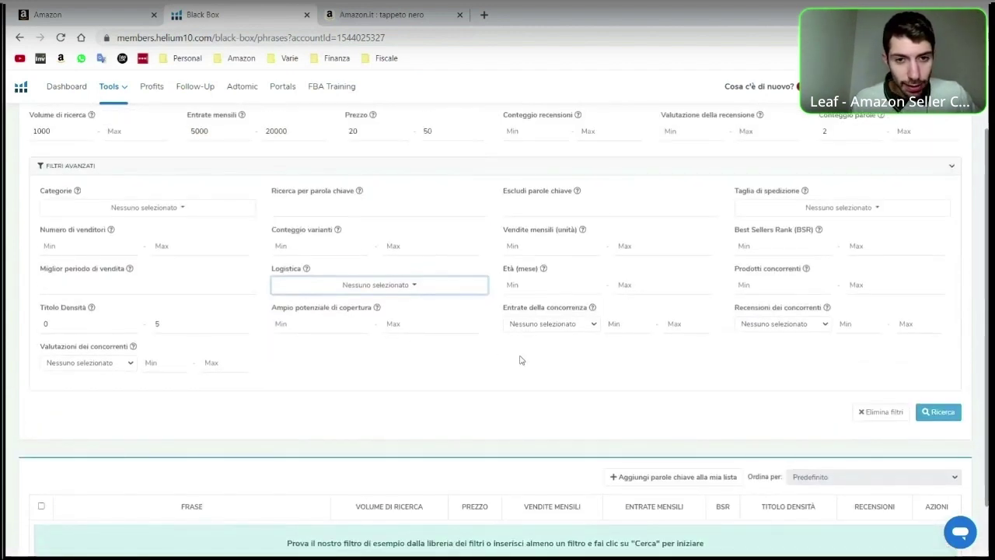
scroll(855, 389, down, 1)
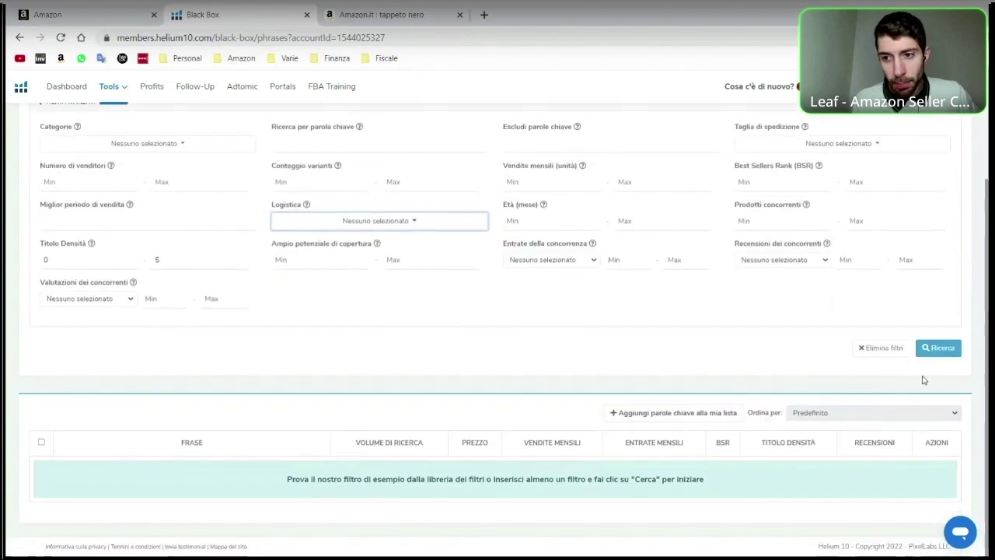
click(938, 348)
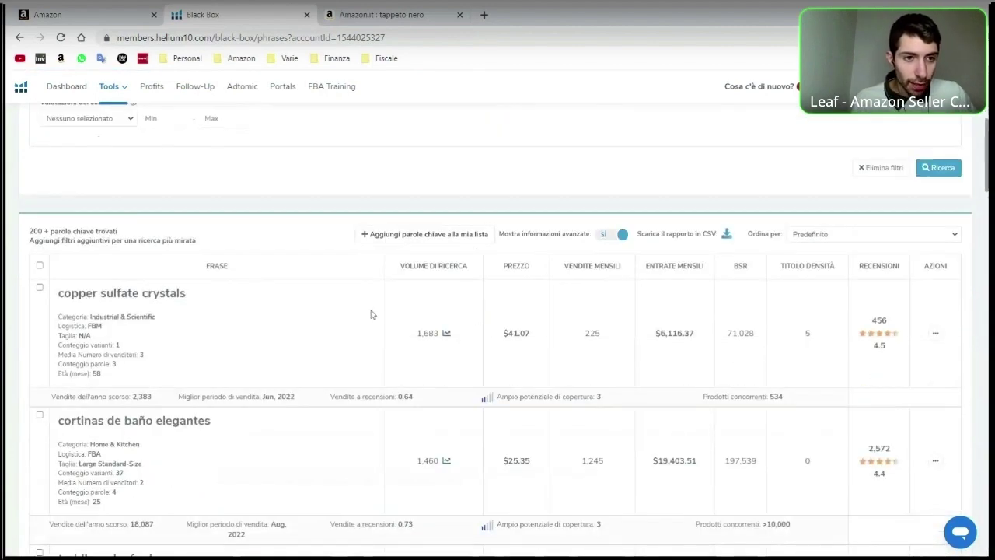
Examine the keyword results with their search volume, price, monthly sales, revenue and title density.
scroll(257, 265, up, 3)
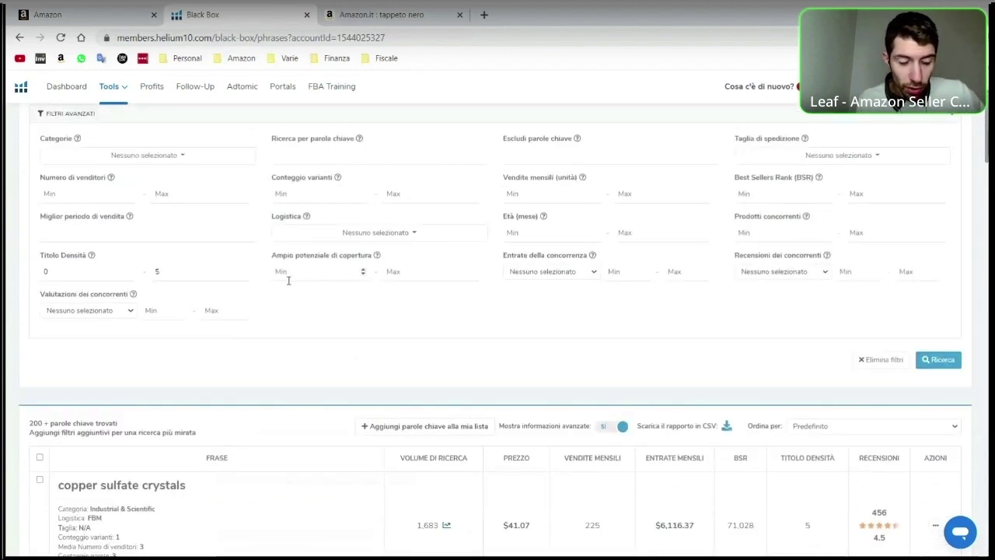
scroll(311, 287, down, 4)
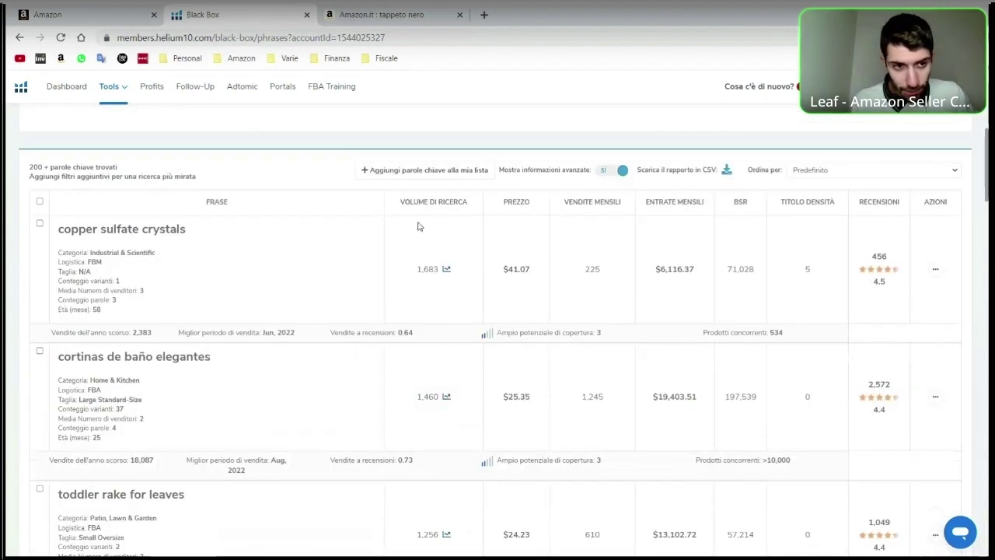
scroll(311, 278, down, 3)
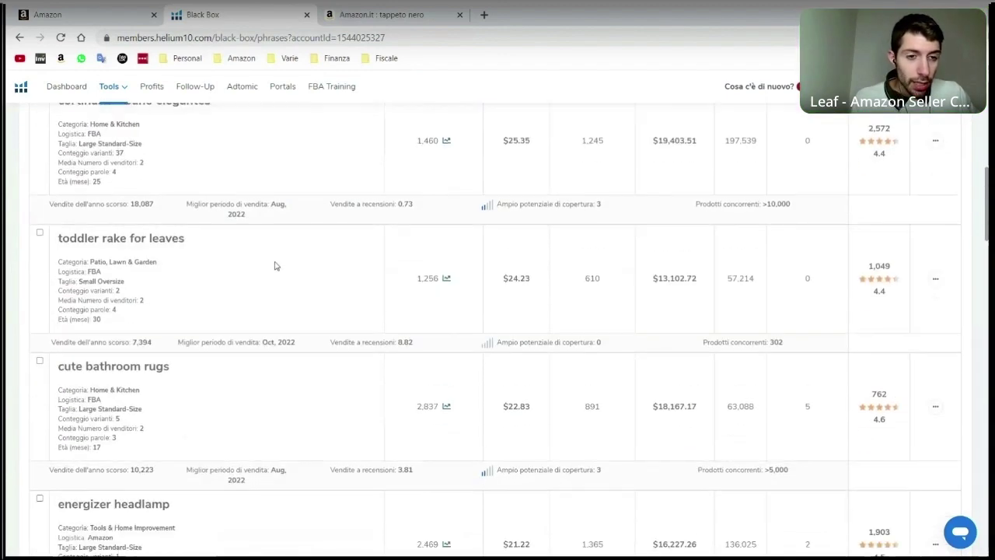
scroll(275, 265, down, 3)
scroll(274, 266, down, 2)
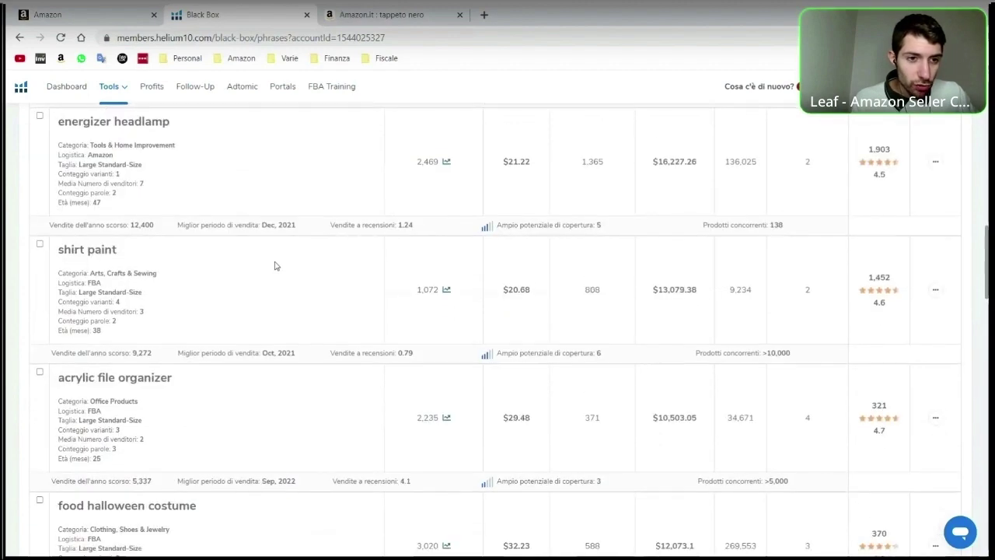
scroll(274, 266, down, 4)
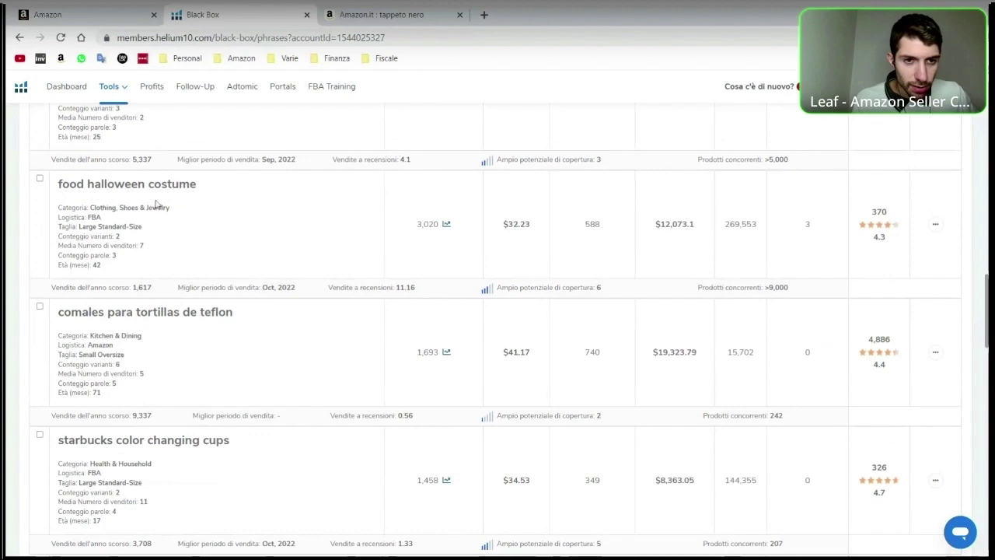
scroll(160, 206, up, 15)
scroll(176, 259, up, 1)
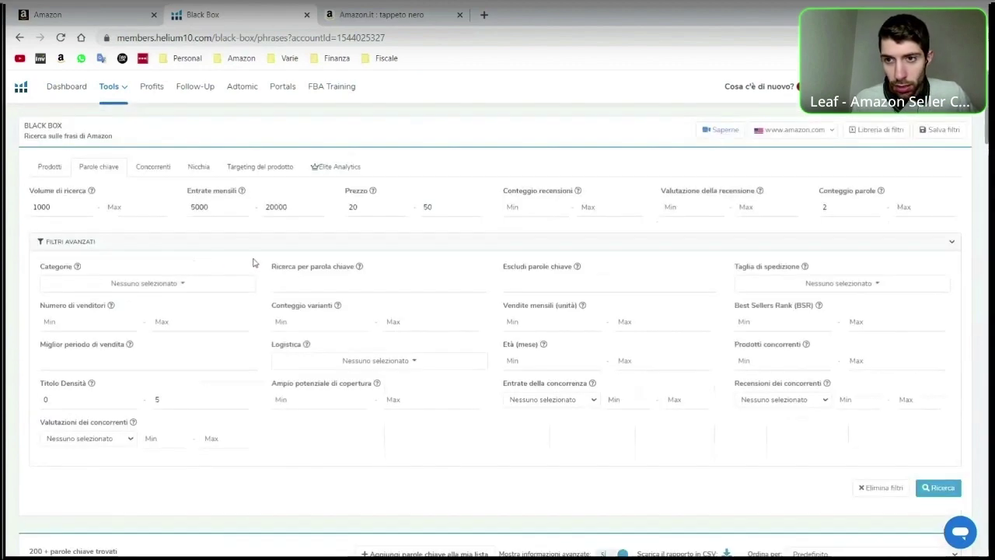
click(801, 131)
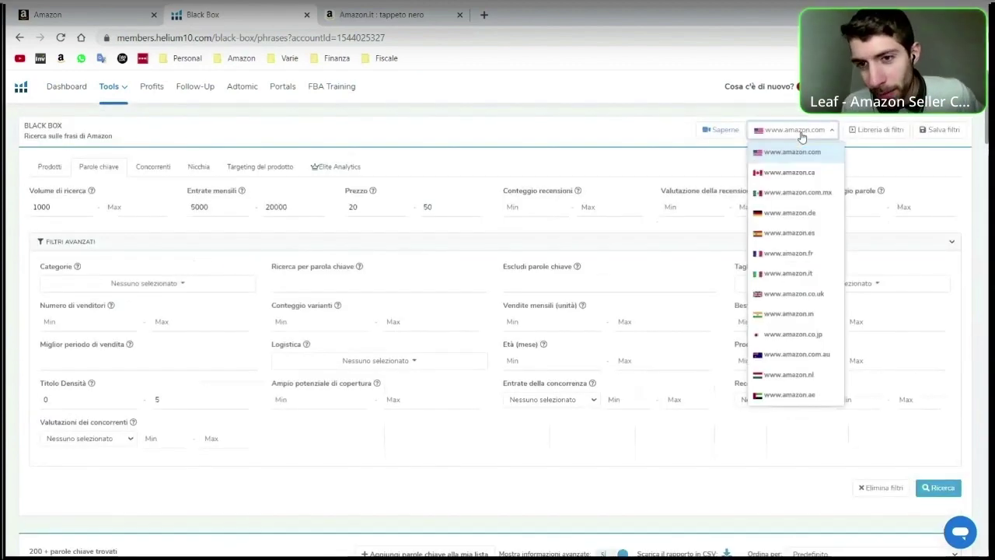
click(790, 283)
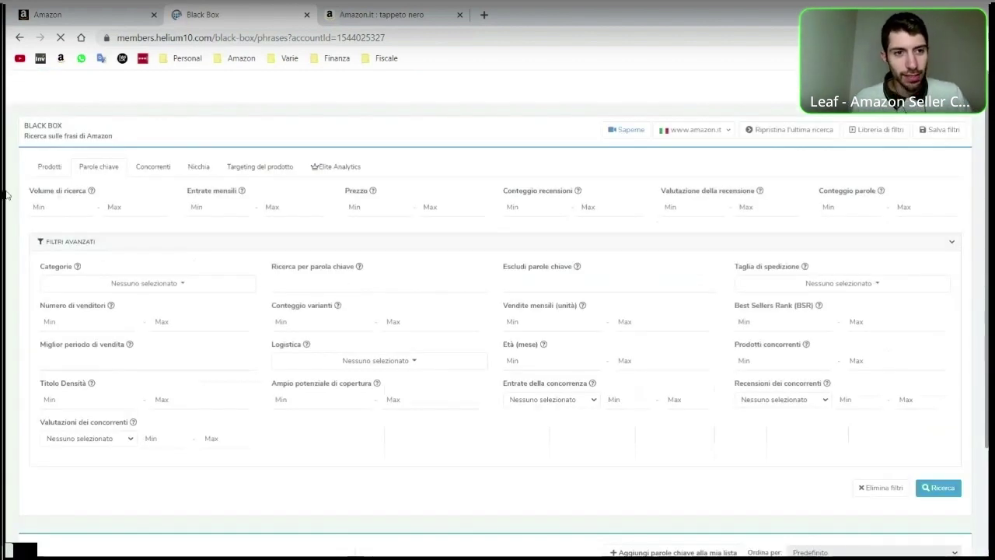
Set the search volume filter to a minimum of 1000 and the monthly revenue range to 5000–20000.
click(46, 206)
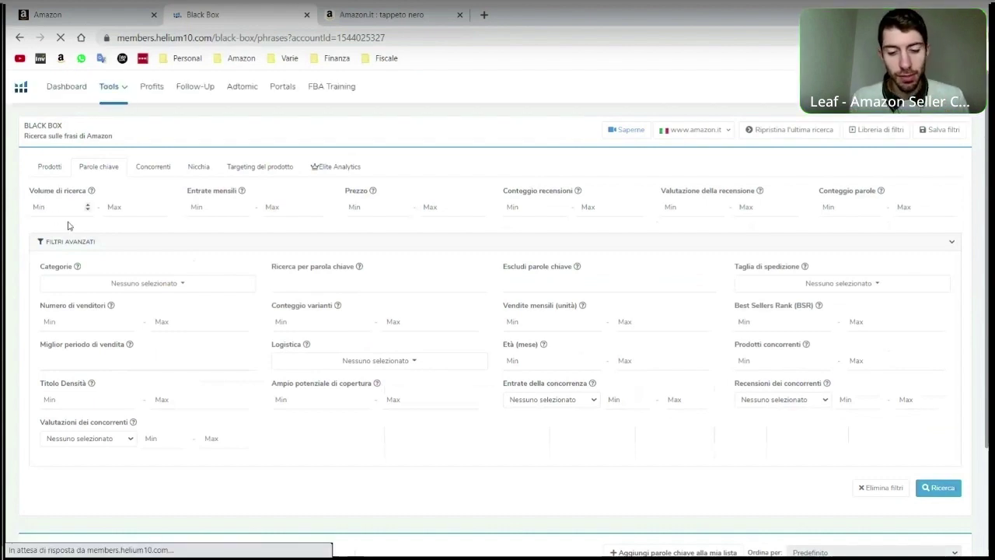
text(1000)
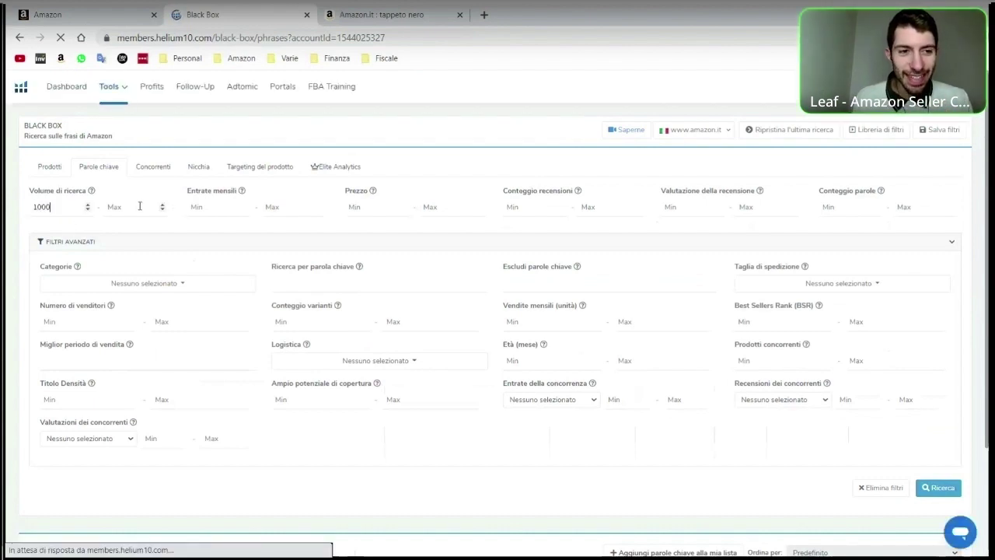
click(206, 210)
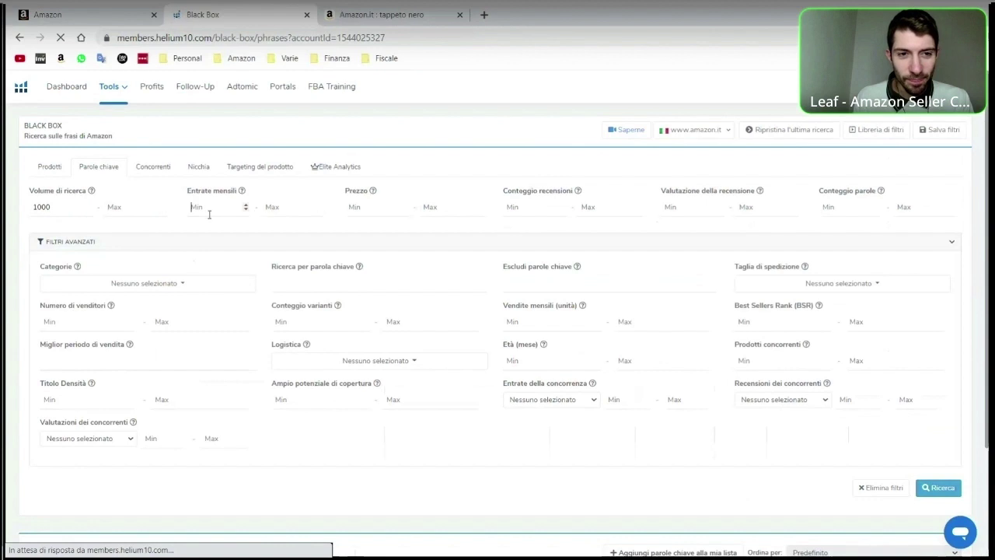
text(5000)
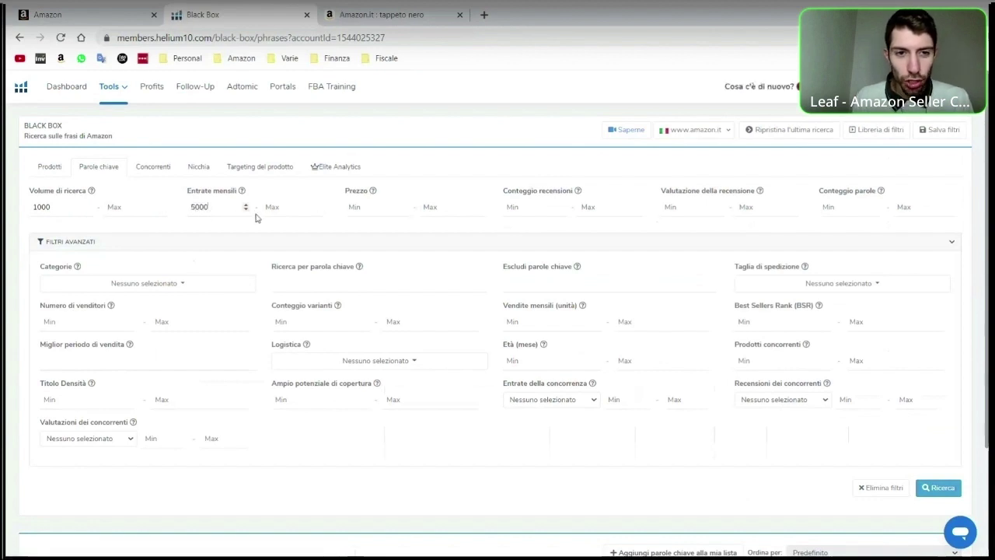
click(273, 208)
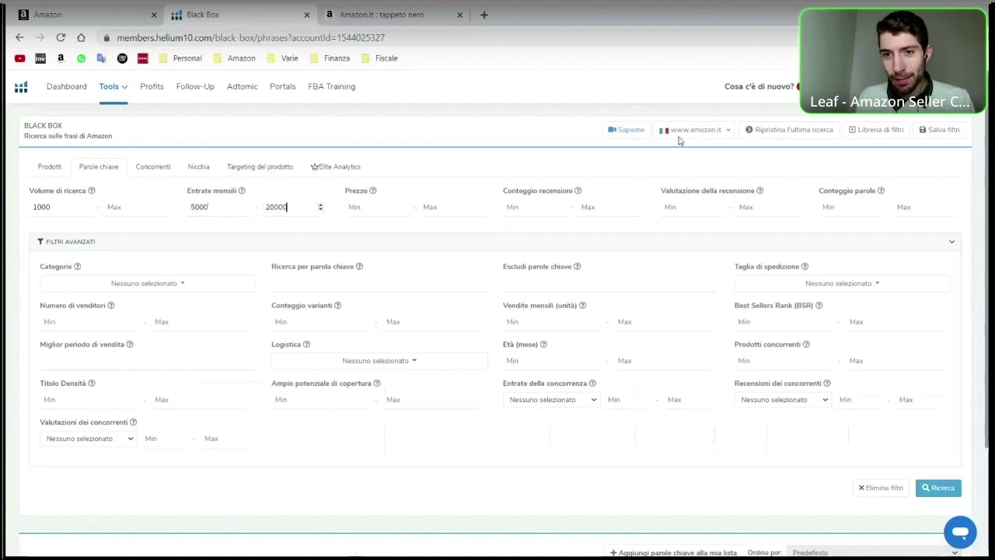
Set the price filter to a range of 20 to 50 and the word count to a minimum of 2.
click(429, 240)
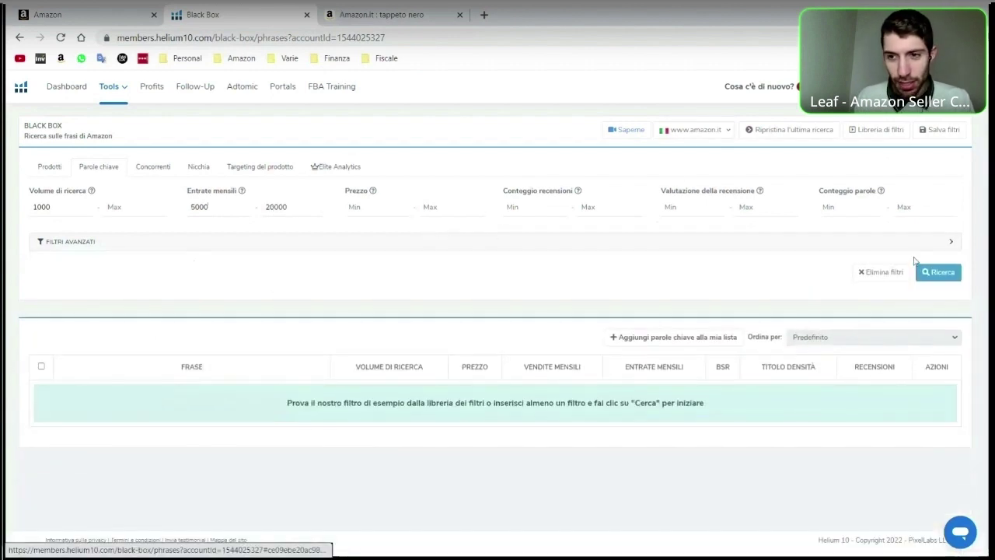
click(409, 244)
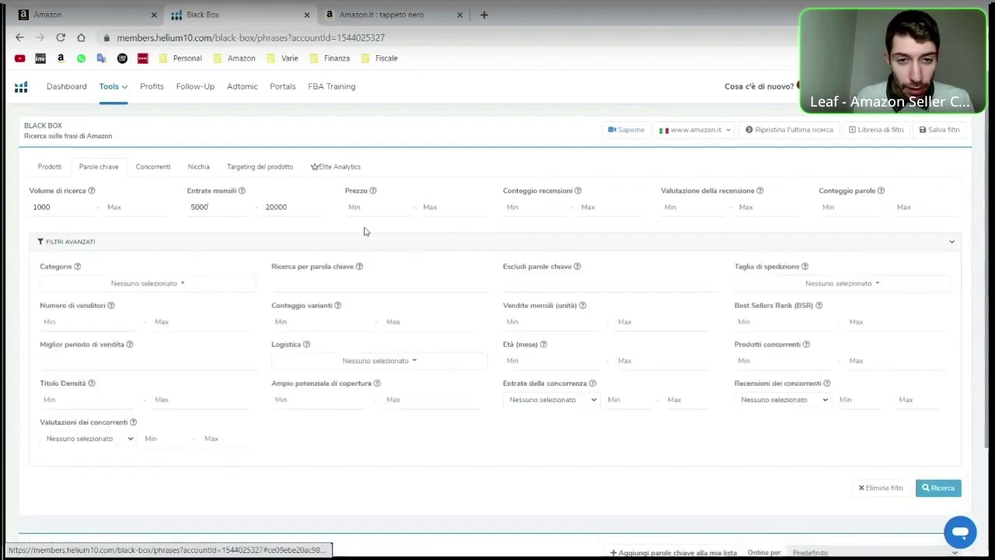
click(449, 207)
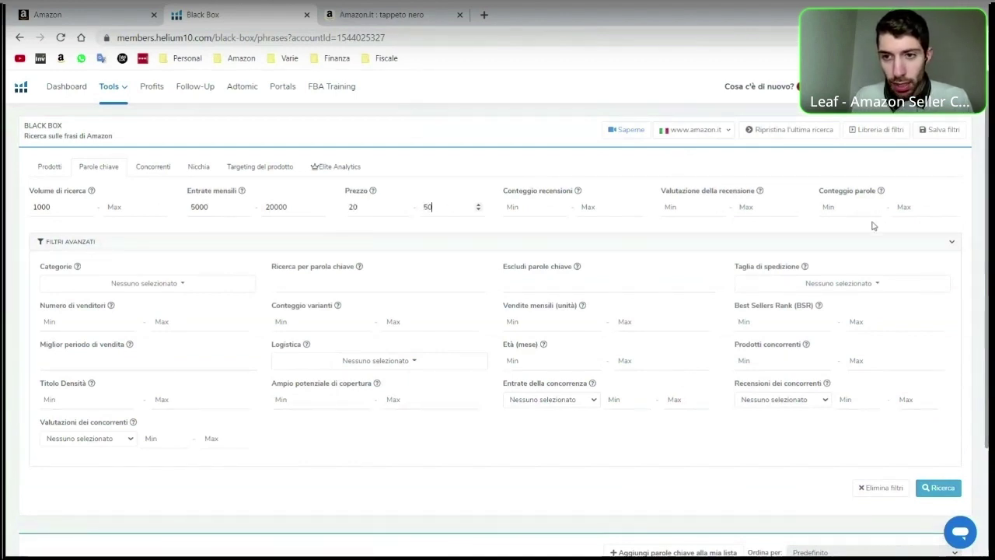
click(851, 206)
text(2)
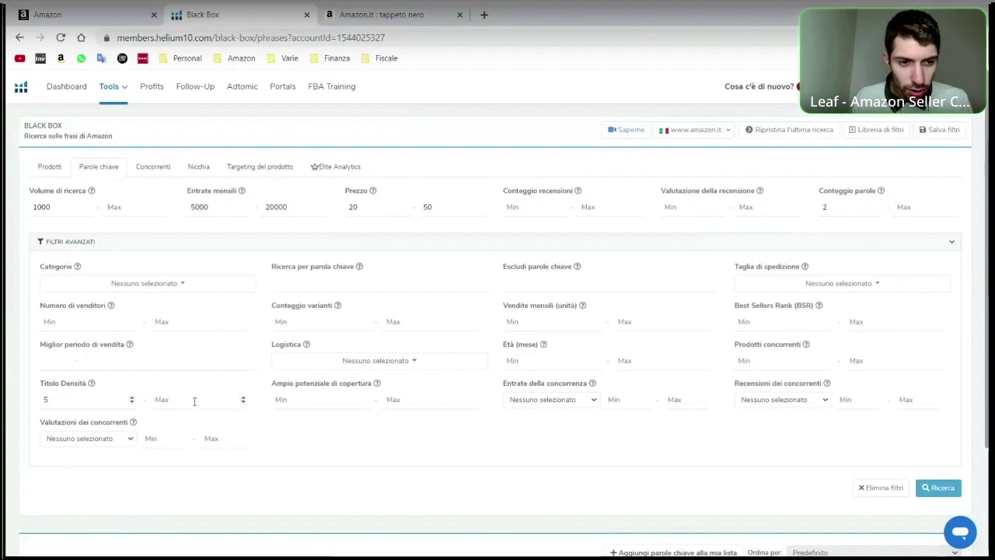
Limit the title density (Titolo Densità) to between 0 and 5 and run the keyword search.
click(133, 405)
text(0)
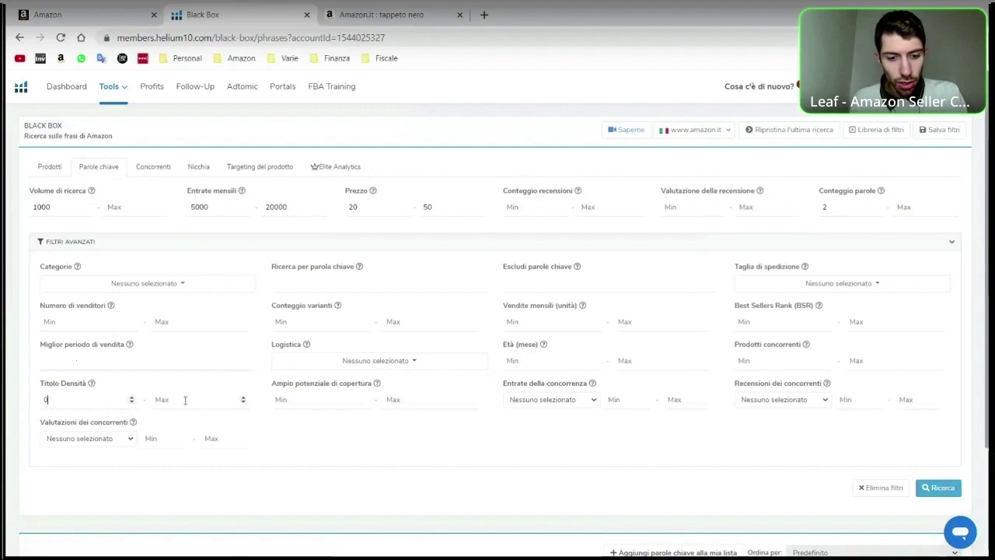
click(241, 401)
text(5)
click(961, 496)
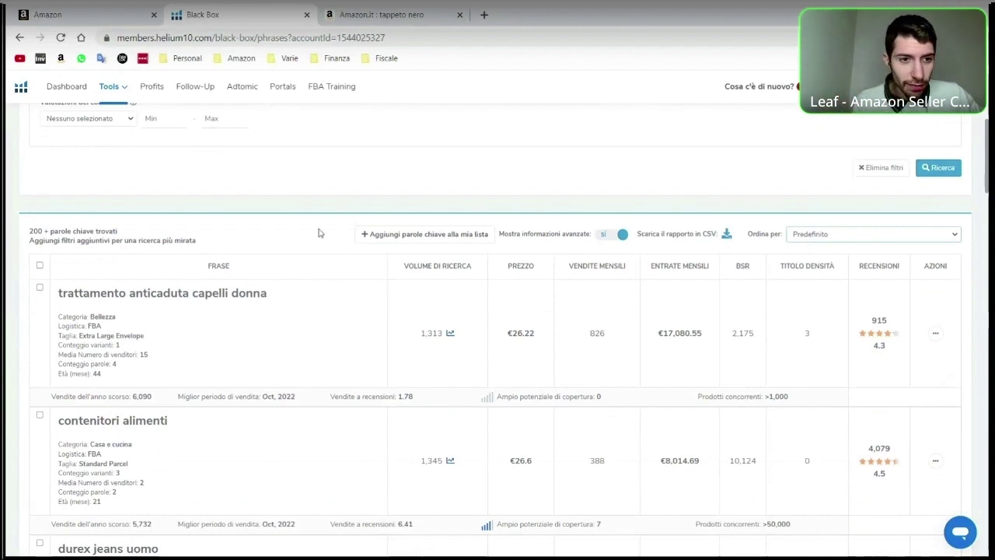
Check the title density of the first results, "trattamento anticaduta capelli donna" and "contenitori alimenti".
scroll(315, 252, down, 1)
scroll(312, 296, down, 1)
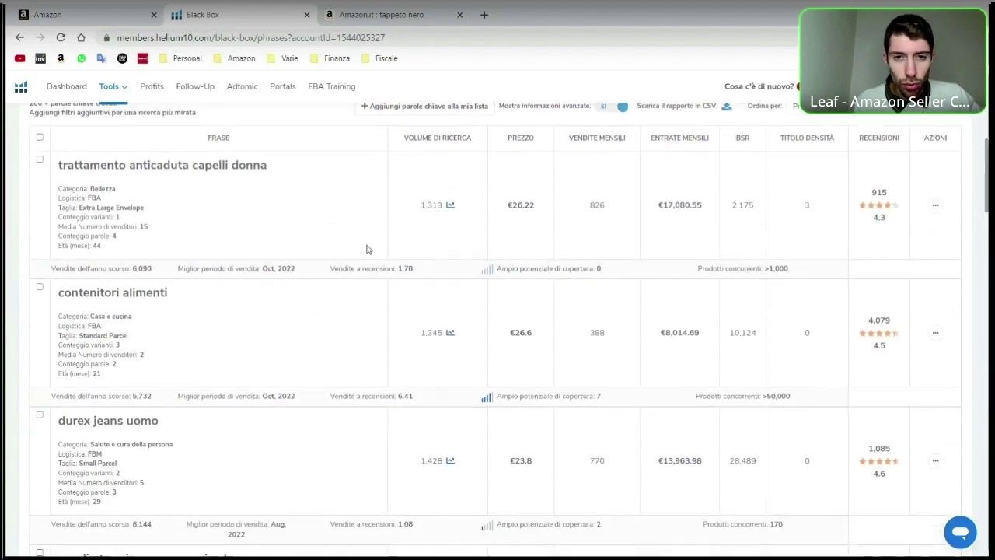
double_click(807, 205)
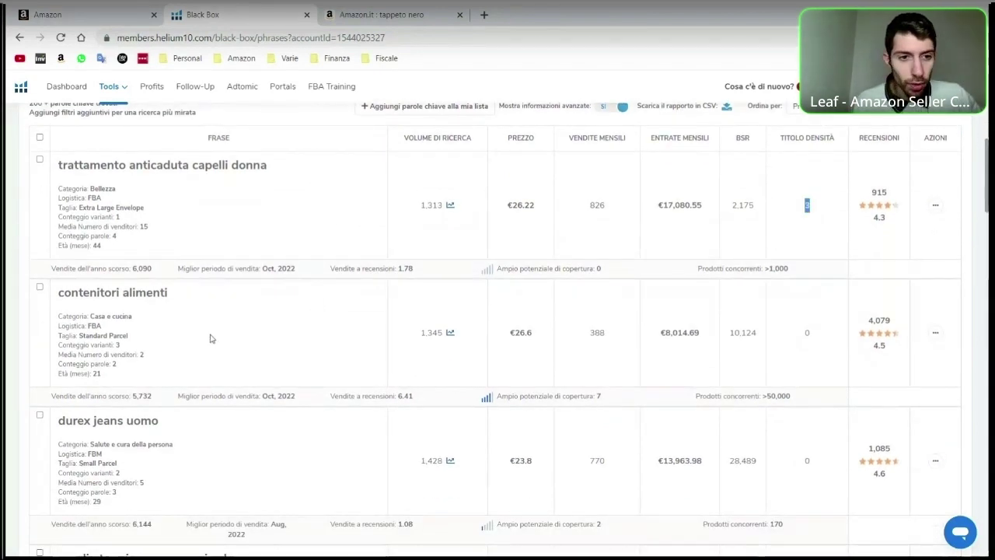
scroll(210, 339, down, 1)
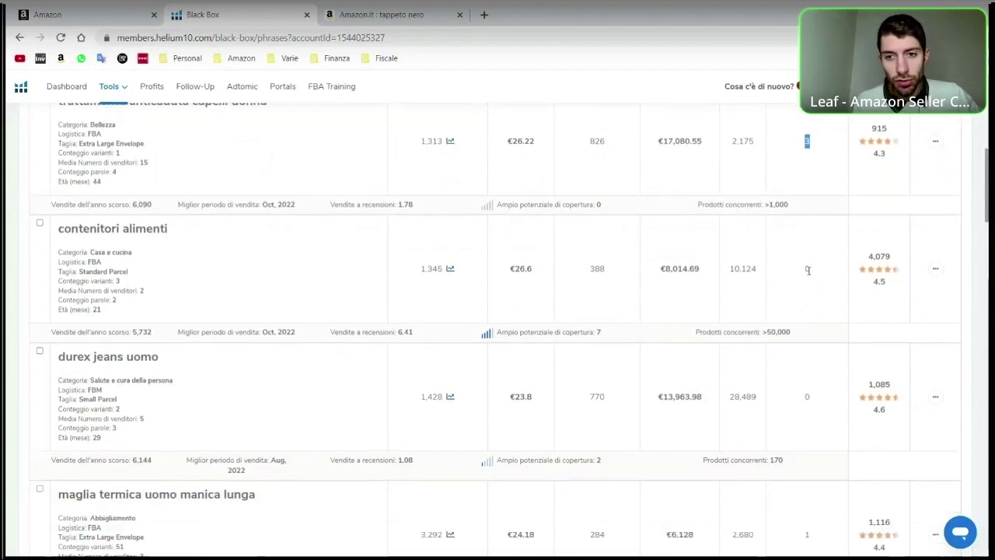
click(808, 270)
double_click(808, 270)
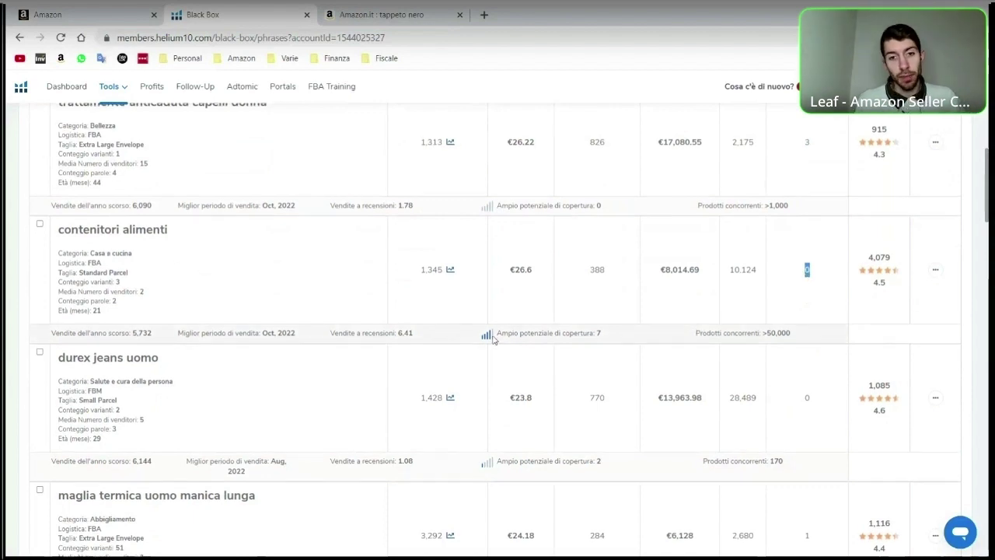
scroll(492, 342, up, 1)
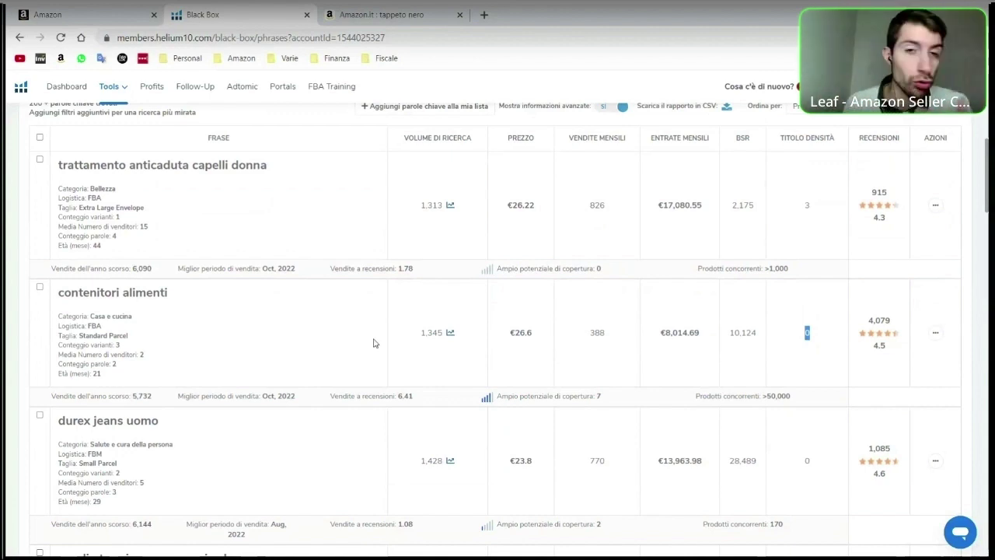
Look through the remaining keywords on the first results page, comparing search volume, price, revenue and title density.
scroll(269, 347, down, 3)
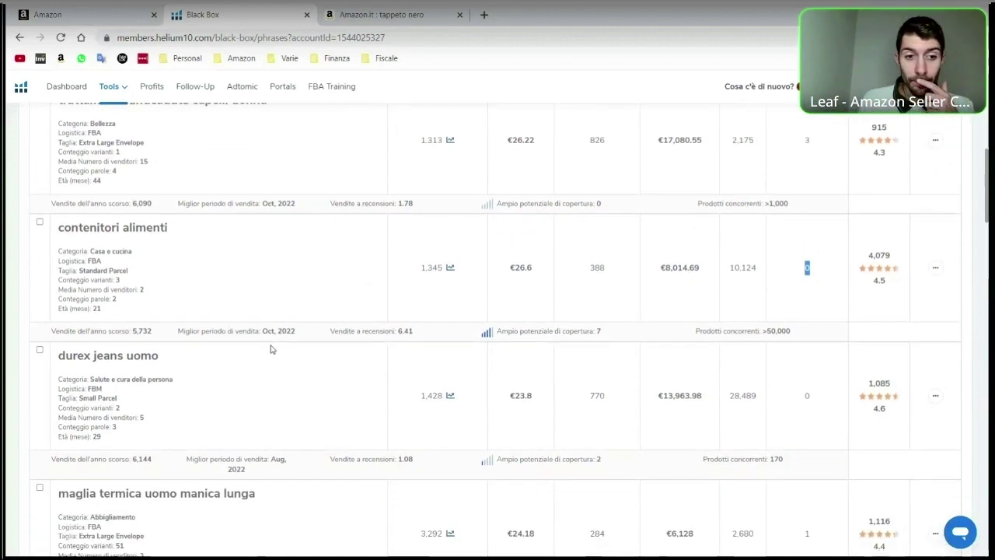
scroll(300, 329, down, 3)
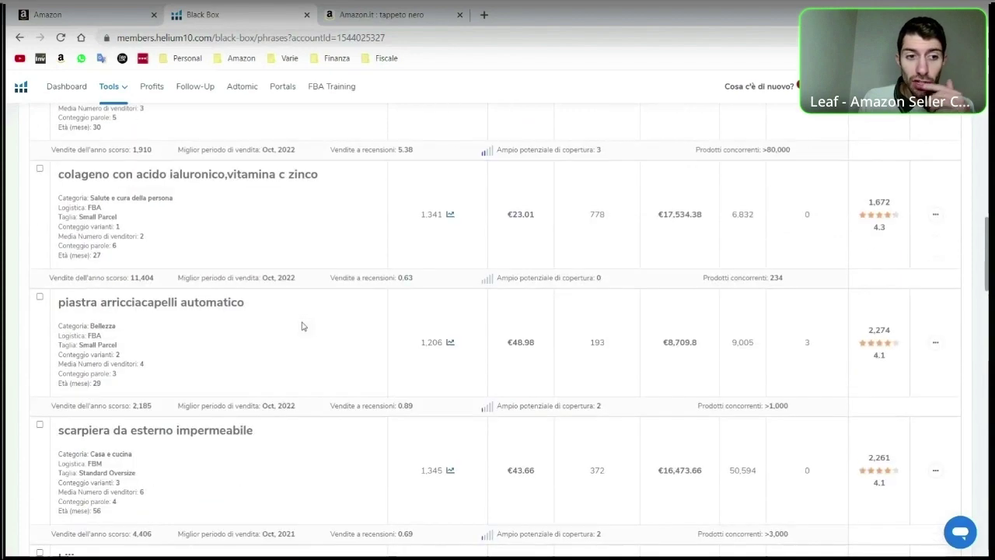
scroll(303, 328, down, 3)
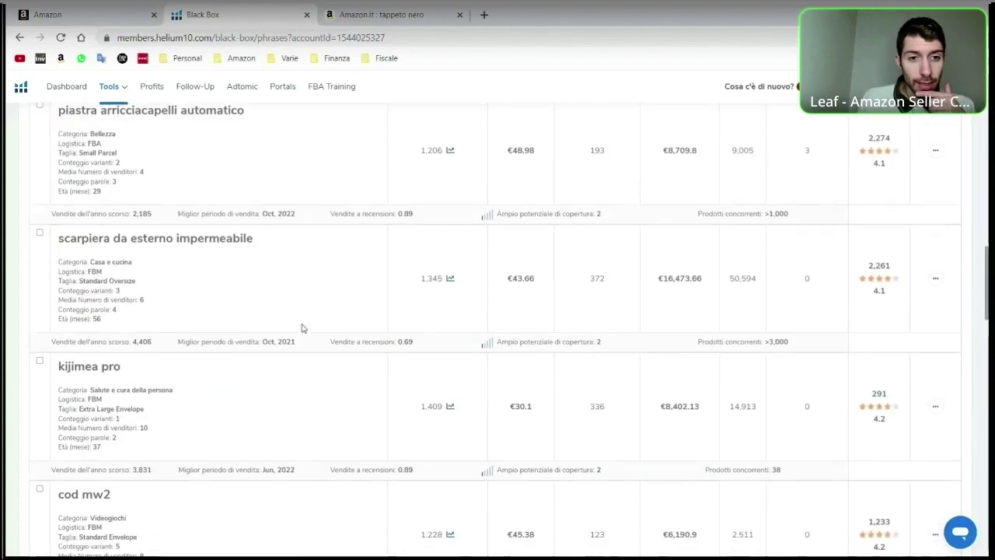
scroll(303, 327, down, 6)
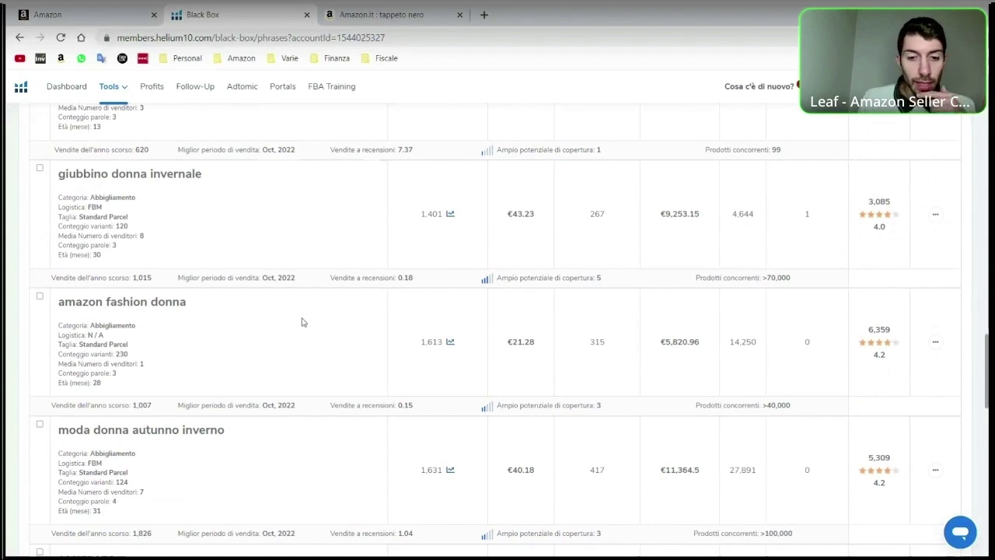
scroll(303, 321, down, 3)
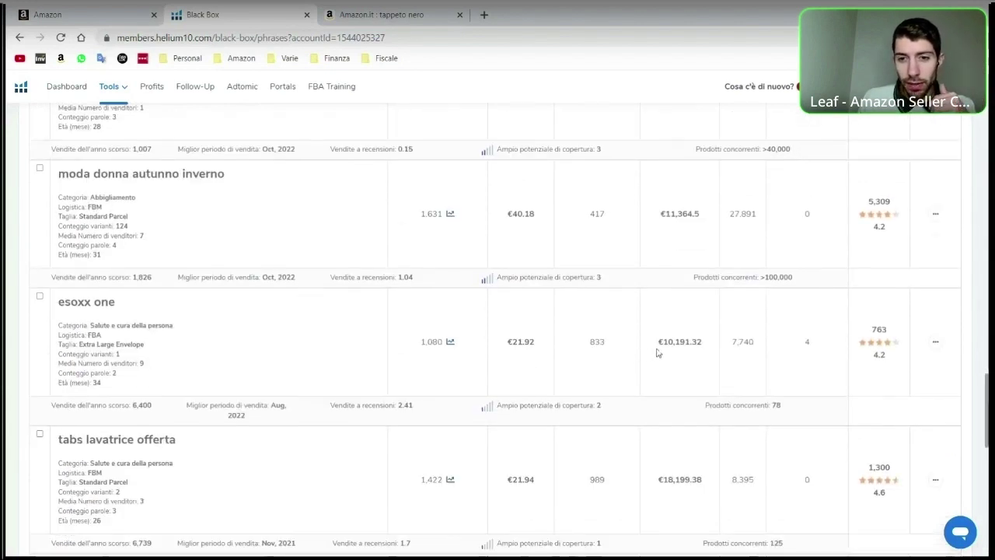
scroll(681, 345, down, 3)
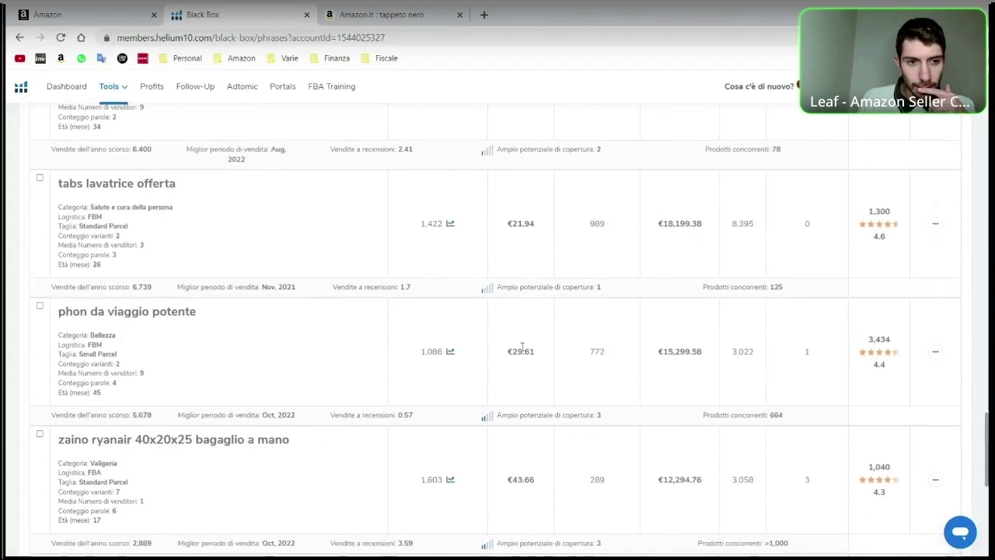
scroll(522, 346, down, 5)
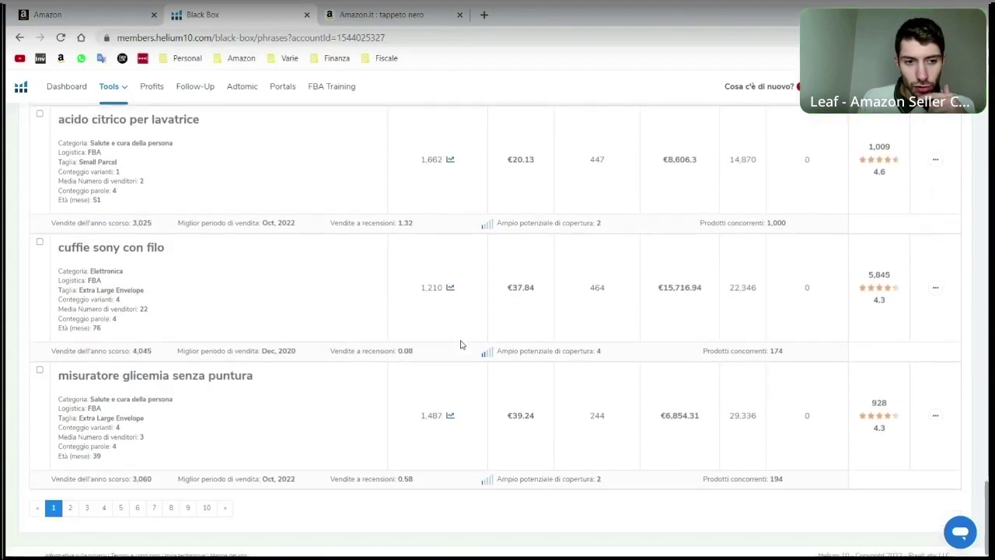
scroll(288, 393, up, 10)
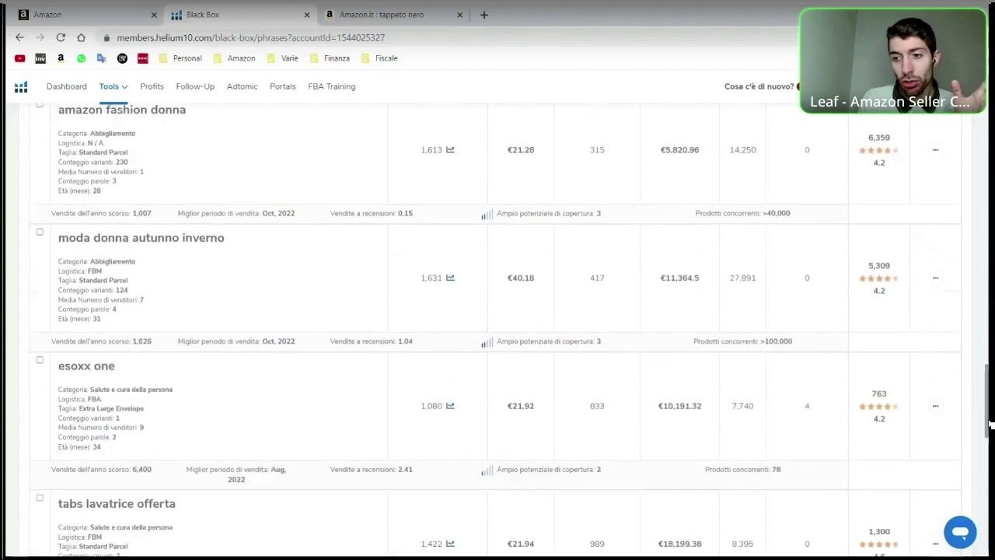
Raise the minimum search volume to 1500 and rerun the keyword search.
scroll(991, 424, up, 15)
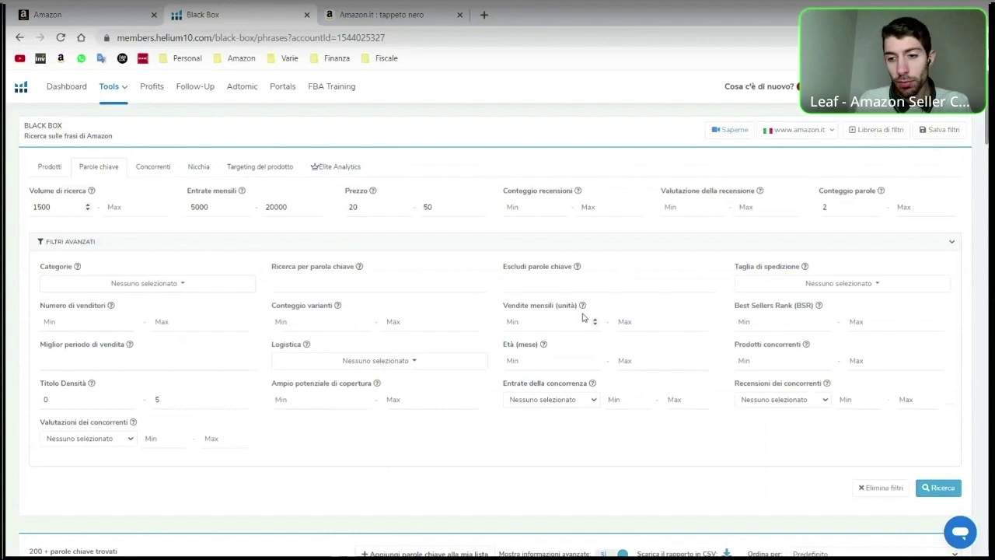
click(940, 487)
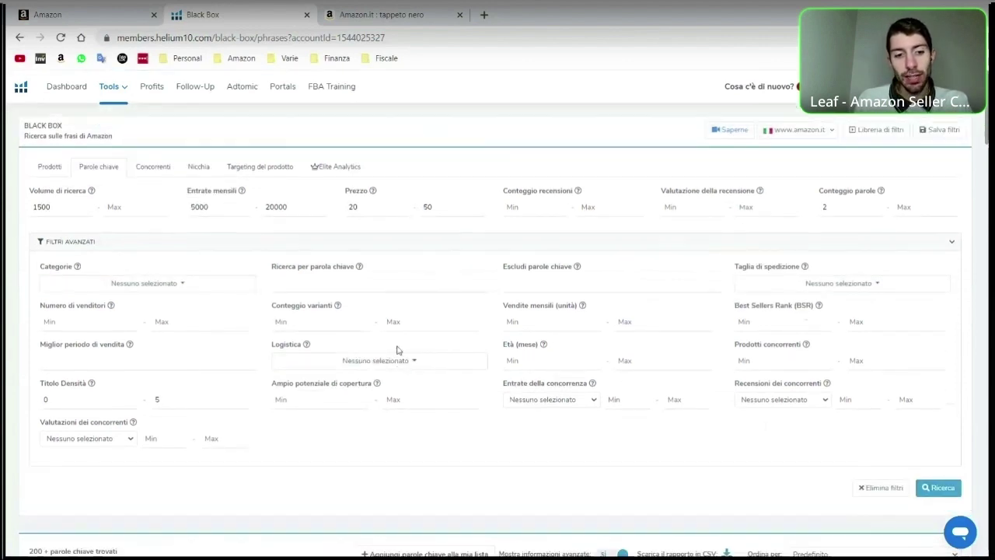
scroll(396, 354, down, 3)
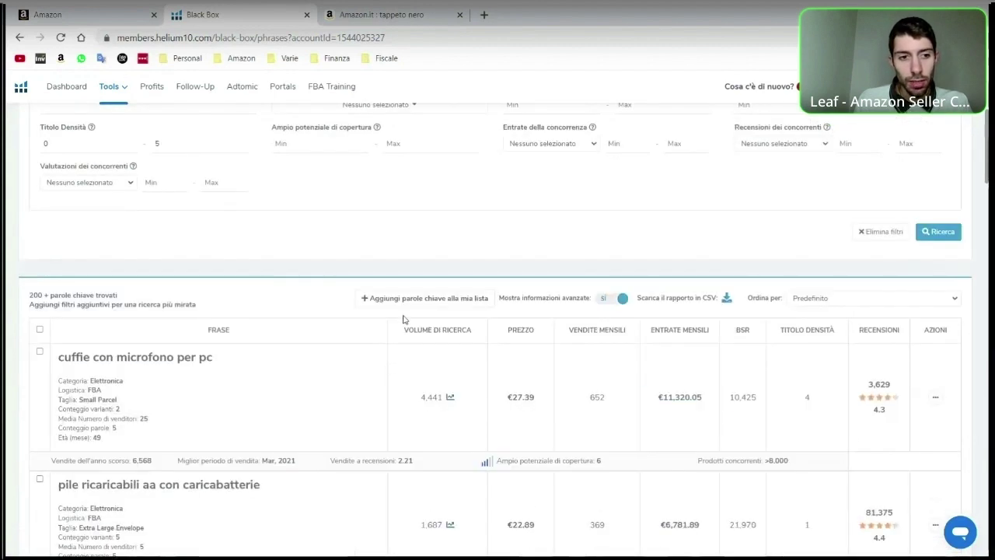
Lower the maximum title density to 3 and rerun the keyword search.
scroll(393, 321, up, 3)
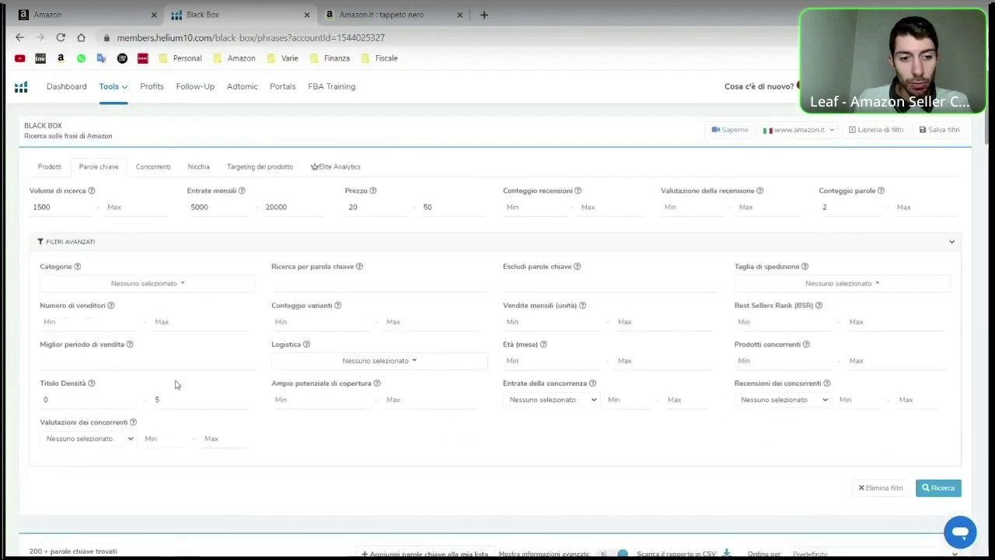
click(177, 401)
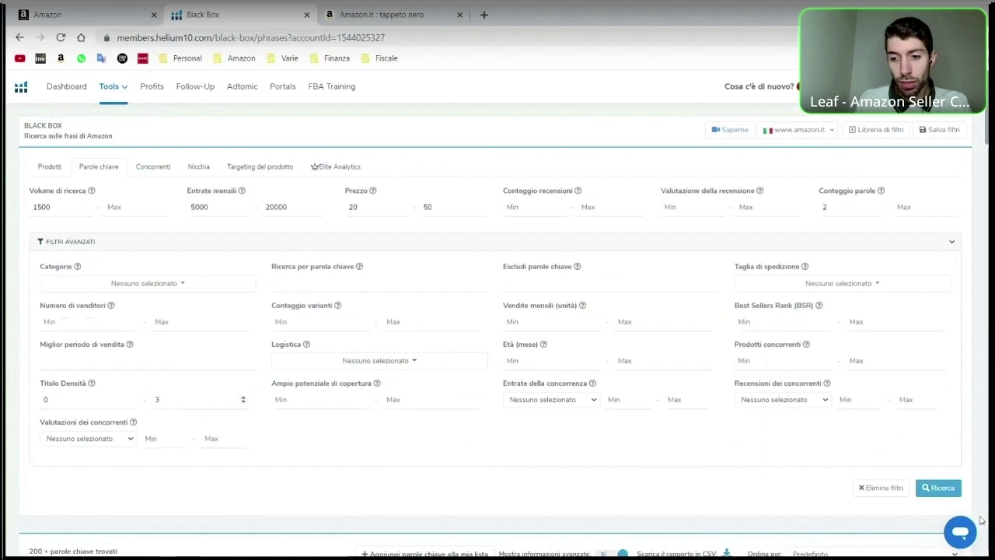
click(941, 487)
scroll(595, 400, down, 2)
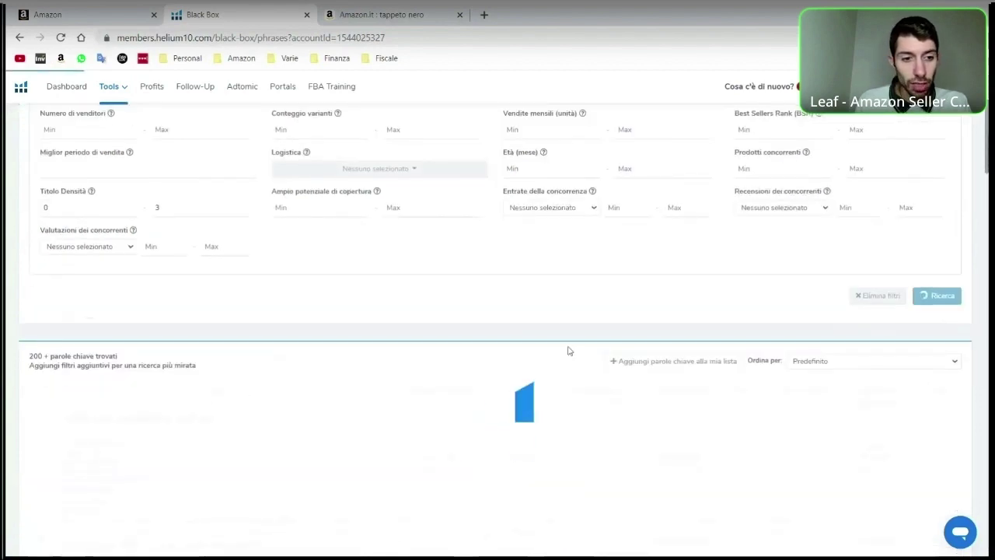
scroll(549, 313, down, 2)
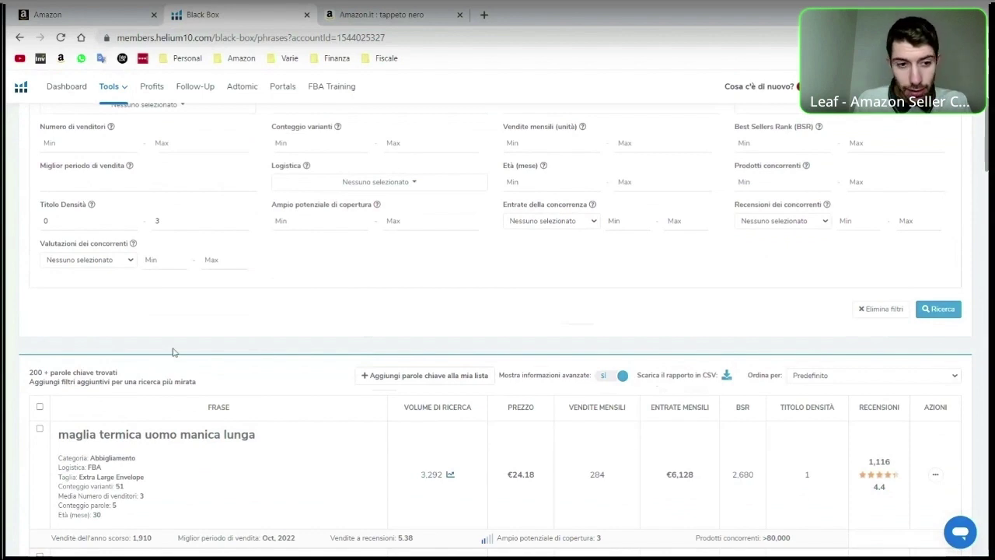
Raise the minimum search volume to 2000, rerun the keyword search and review the first results.
scroll(172, 352, up, 2)
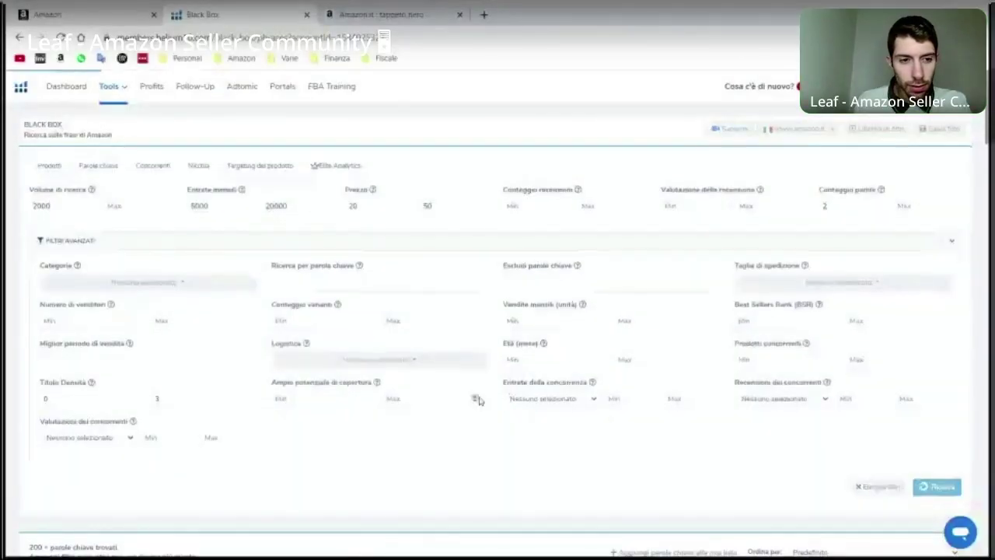
scroll(482, 387, down, 3)
scroll(482, 387, up, 3)
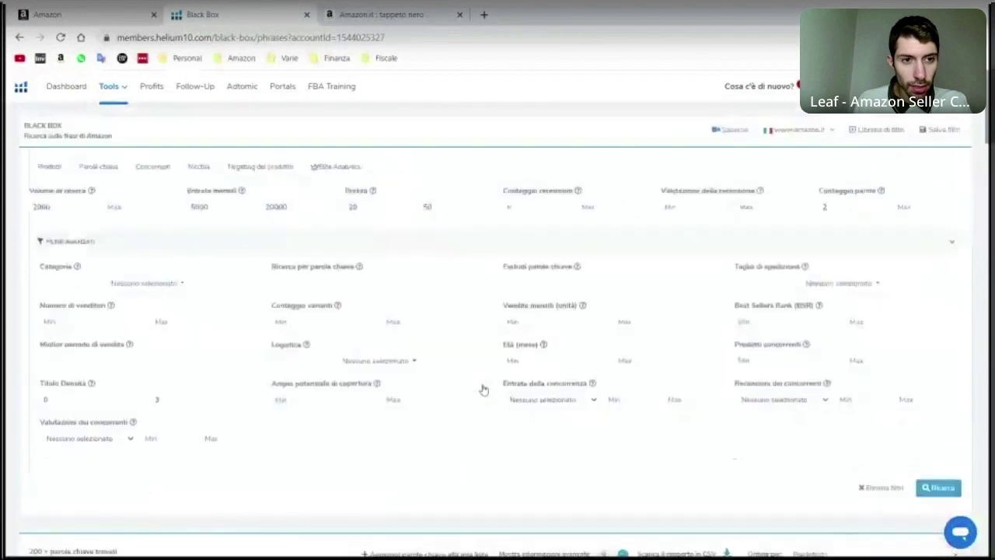
scroll(356, 374, down, 5)
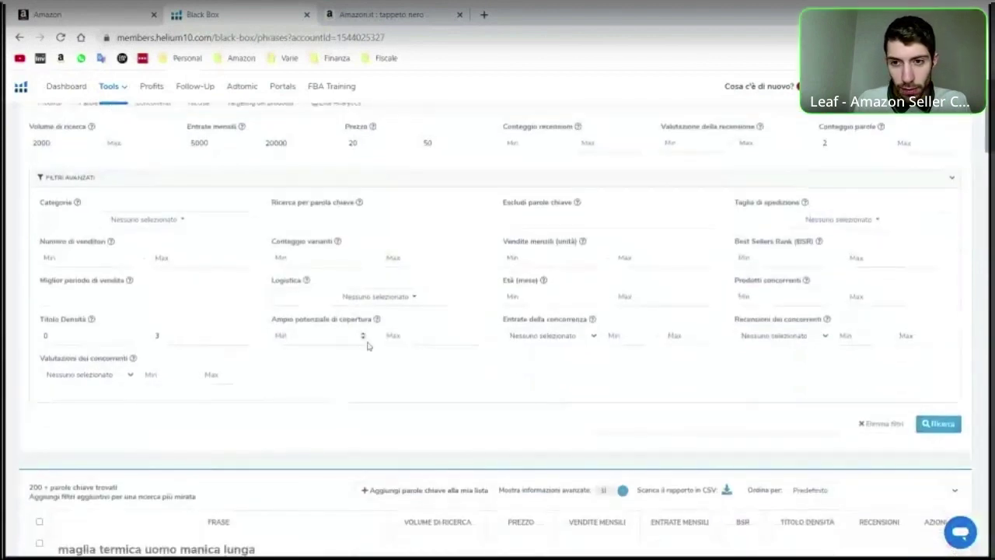
scroll(328, 251, up, 3)
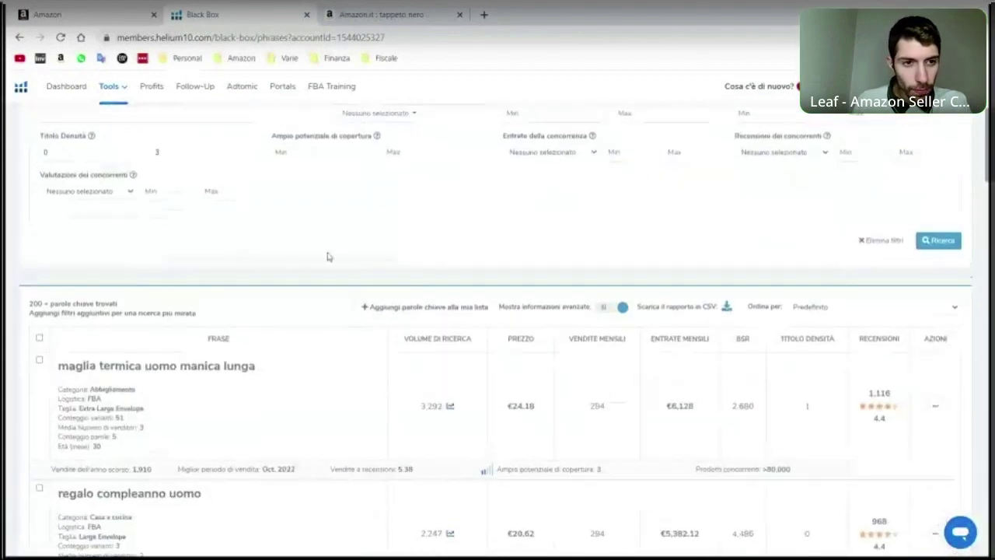
Lower the maximum title density to 2 and rerun the keyword search.
key(BackSpace)
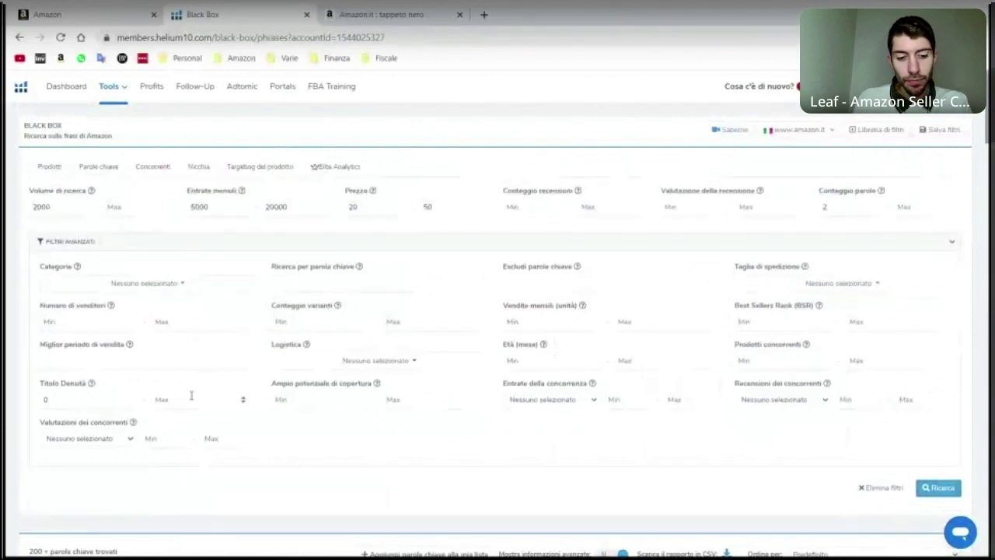
text(2)
click(940, 491)
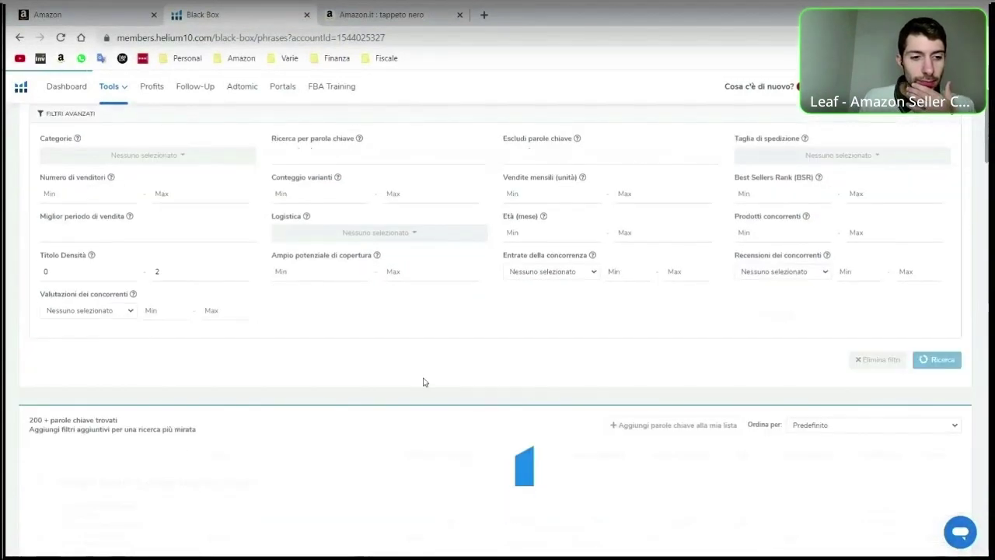
Raise the minimum search volume to 5000, rerun the keyword search and review the first results.
scroll(122, 244, up, 3)
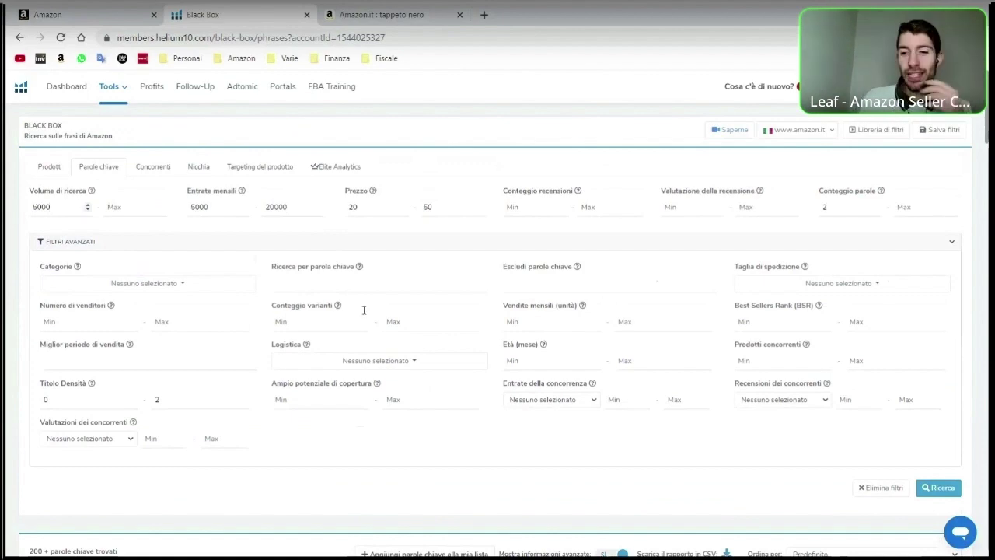
click(940, 487)
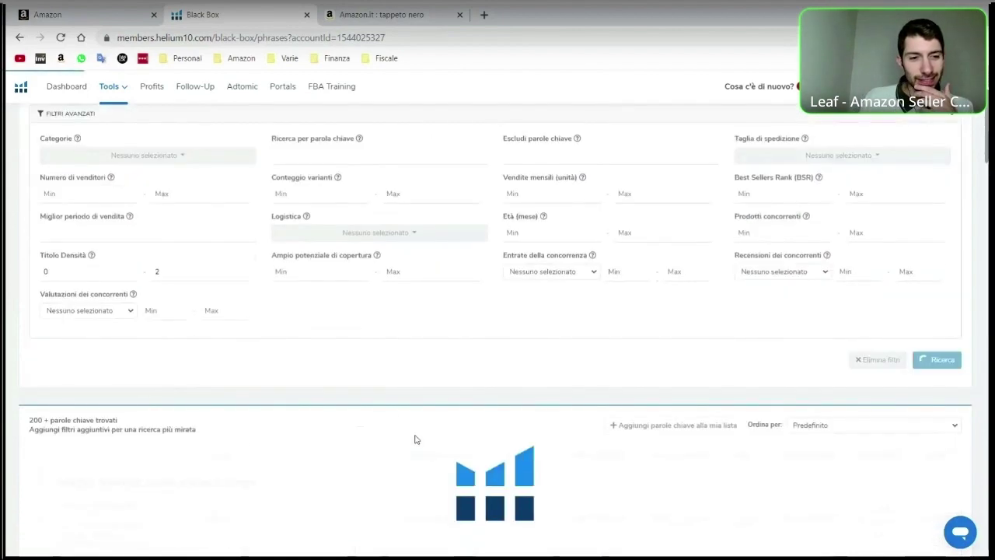
scroll(393, 394, up, 2)
scroll(394, 392, down, 3)
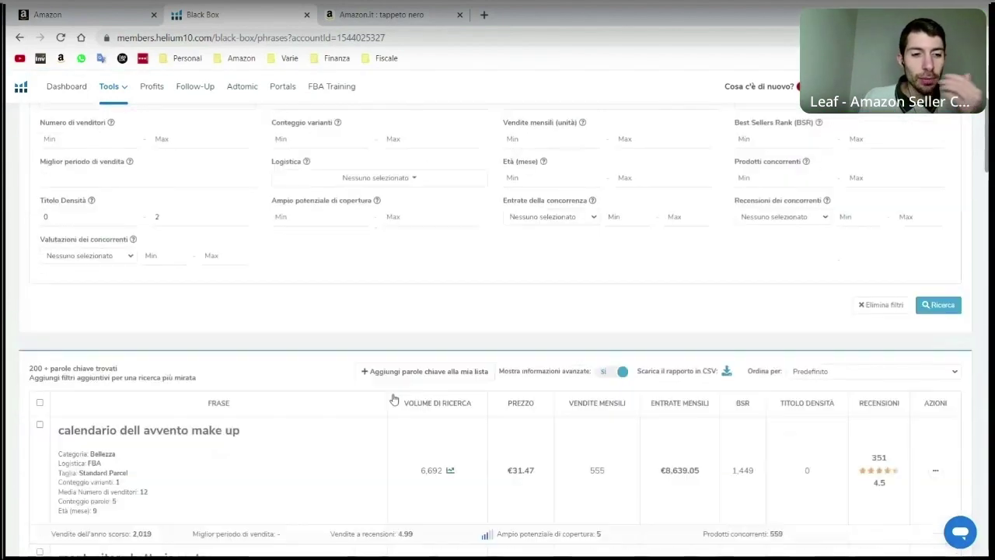
scroll(387, 442, down, 3)
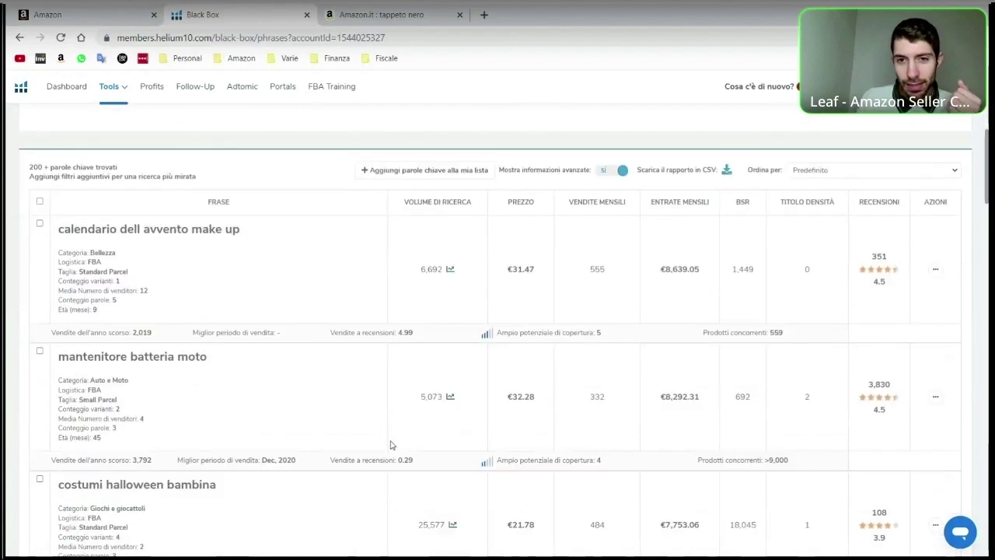
scroll(412, 377, down, 2)
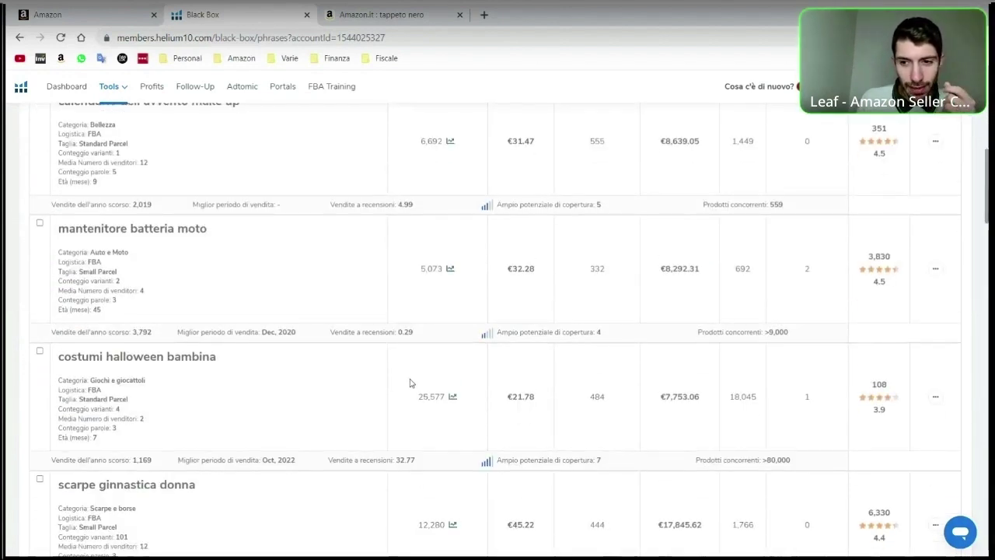
Lower the maximum title density to 1, rerun the keyword search and check the first results.
scroll(410, 382, up, 10)
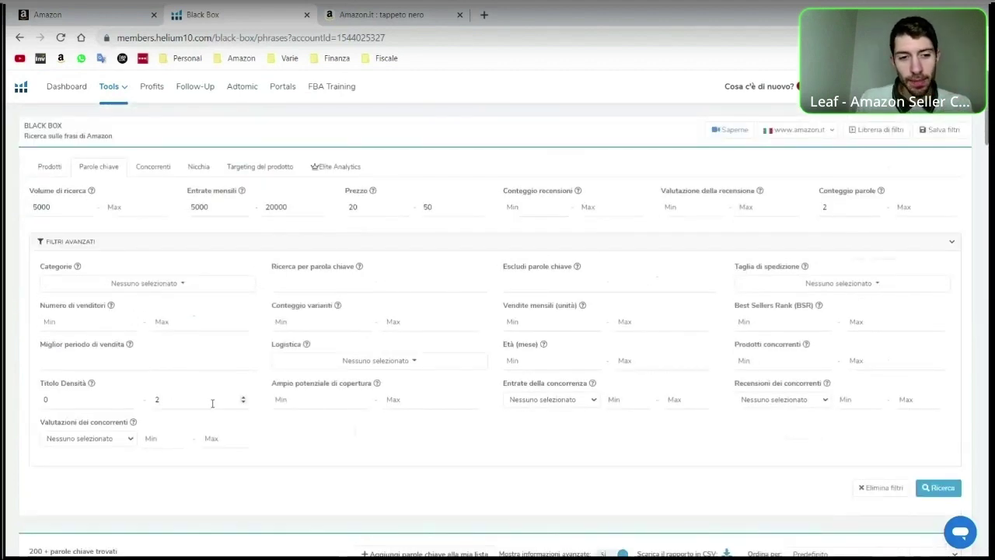
click(926, 493)
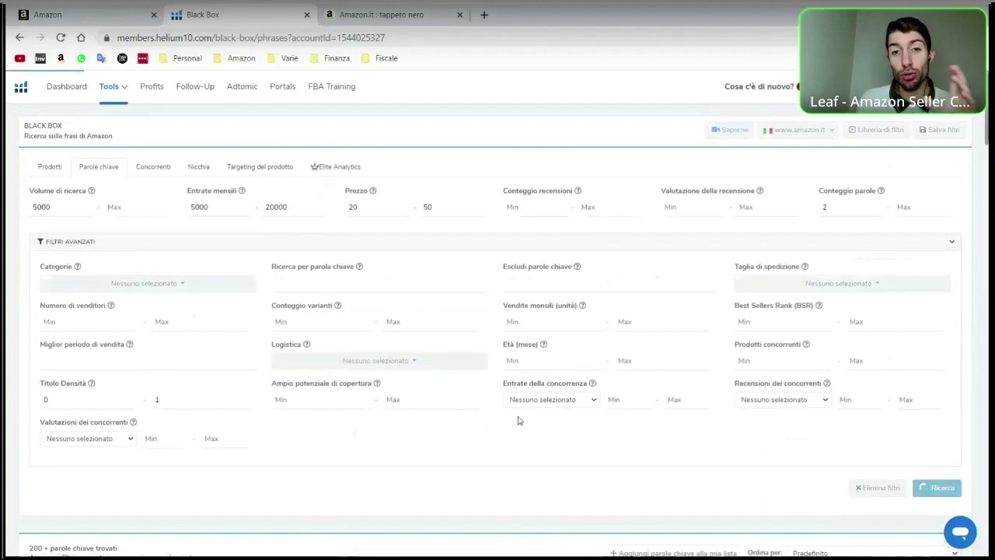
scroll(517, 412, down, 3)
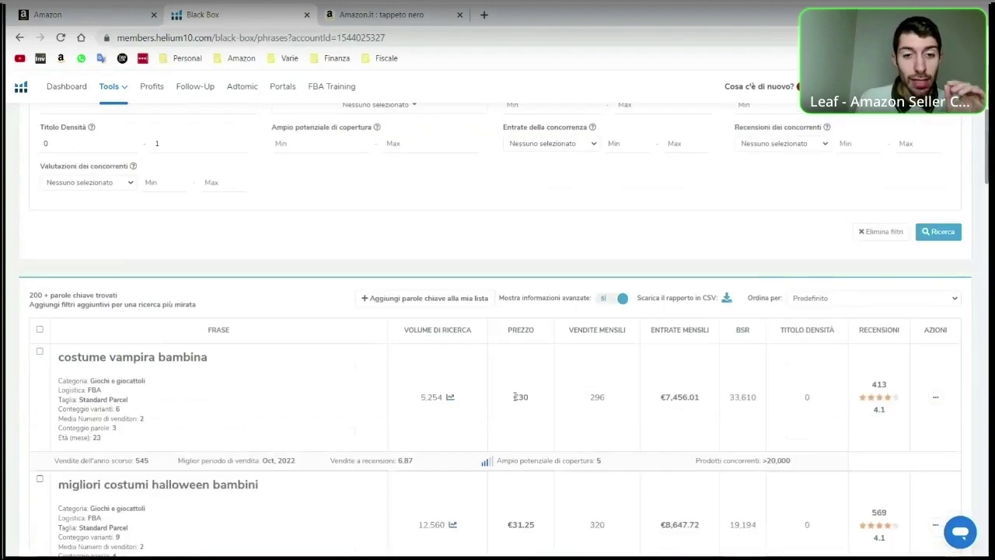
Raise the minimum search volume to 7000 and rerun the keyword search.
scroll(515, 396, up, 3)
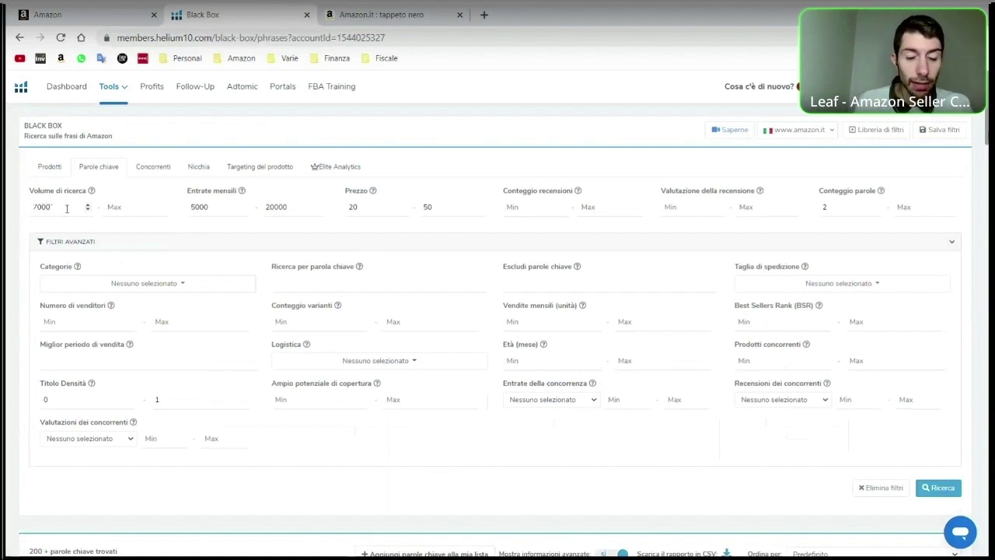
click(946, 490)
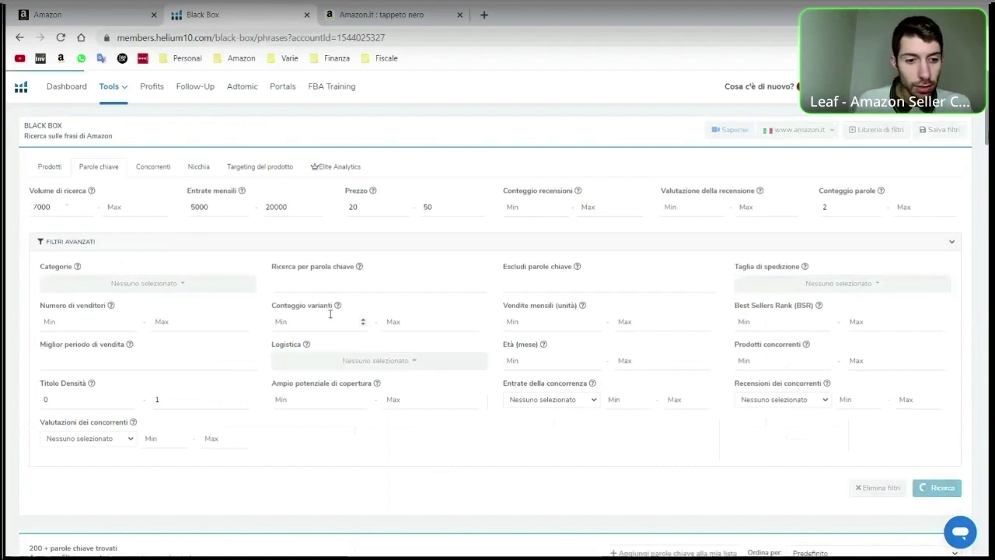
scroll(325, 319, down, 1)
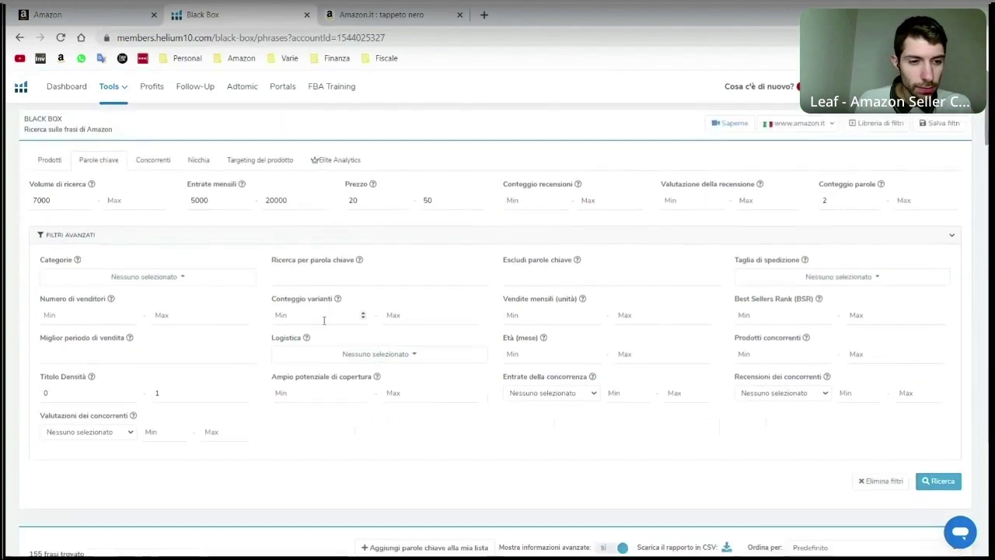
scroll(326, 323, down, 2)
Raise the minimum search volume to 9000 and rerun the keyword search.
scroll(325, 325, up, 3)
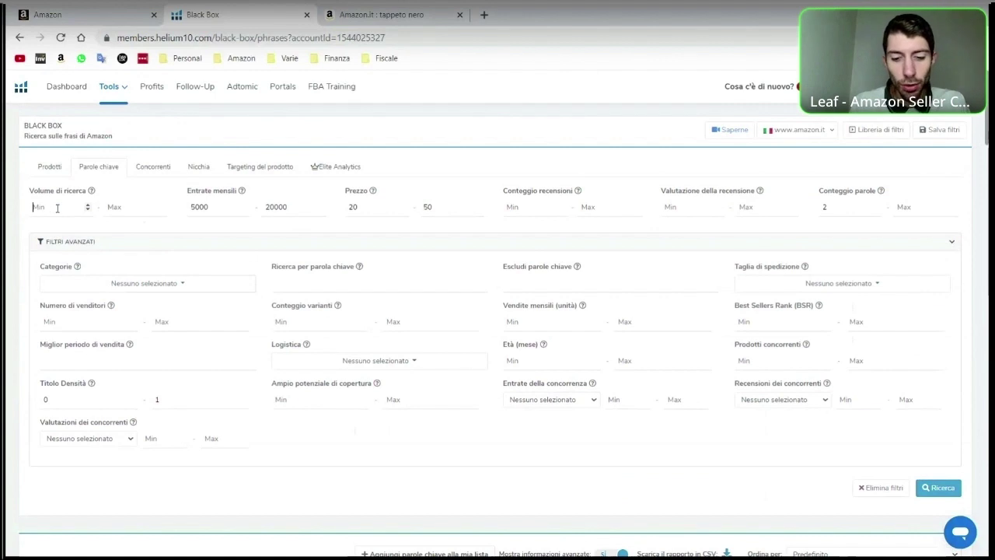
text(000)
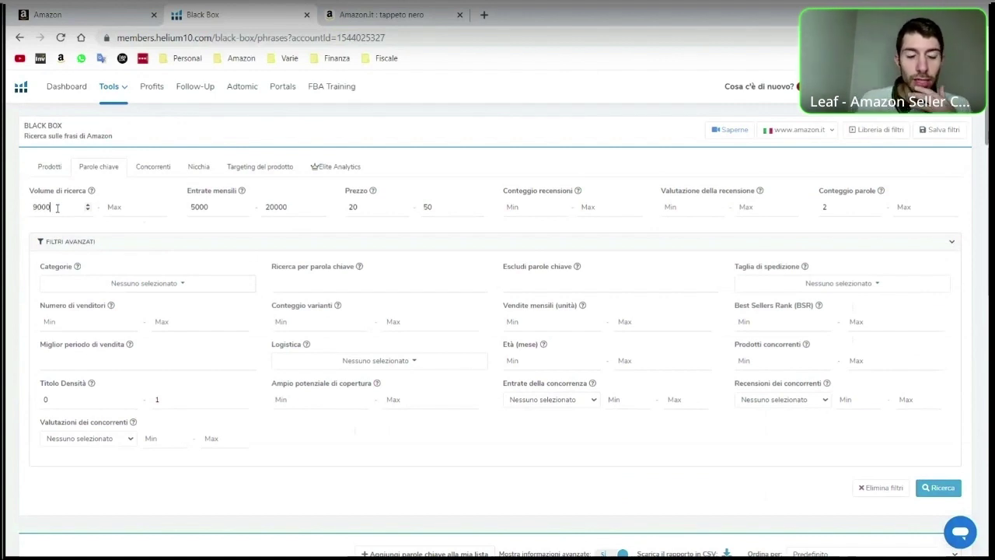
click(930, 488)
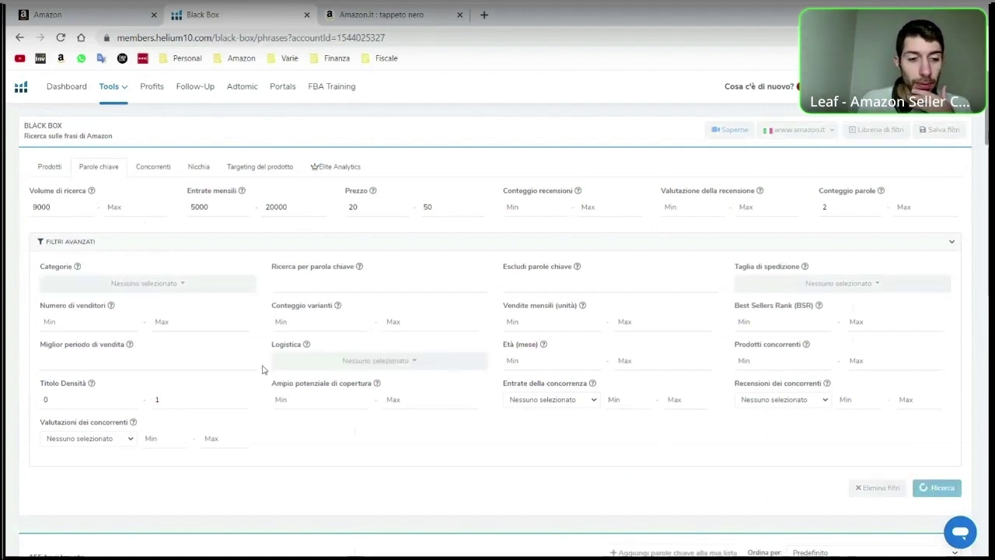
scroll(264, 365, down, 1)
scroll(267, 360, up, 1)
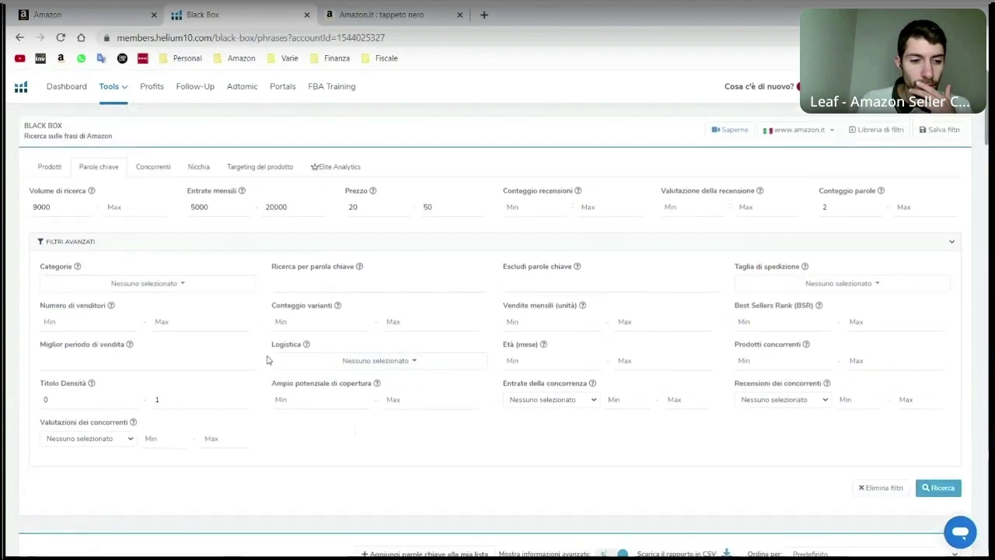
scroll(267, 360, down, 3)
Raise the minimum search volume to 10000 and rerun the keyword search.
scroll(267, 360, up, 3)
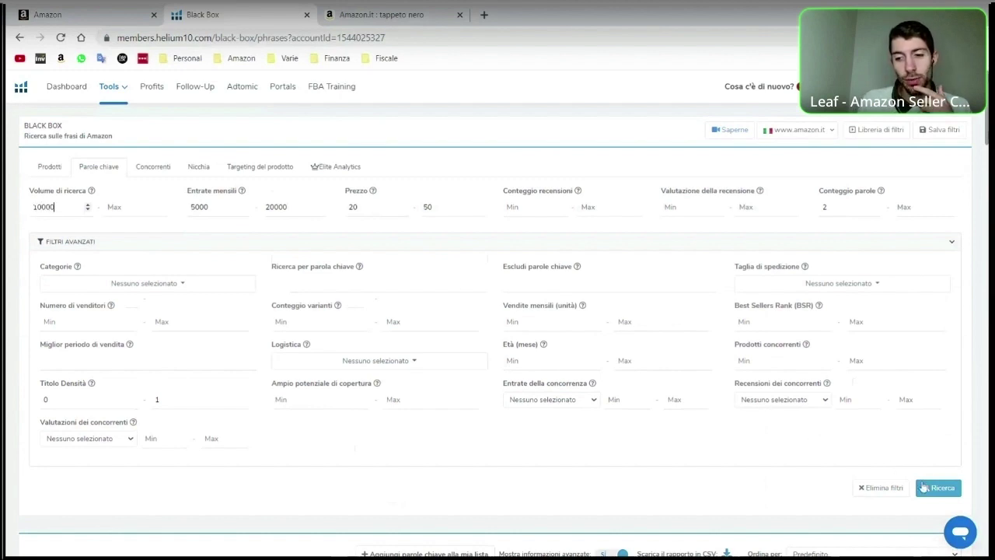
click(937, 488)
scroll(233, 329, down, 2)
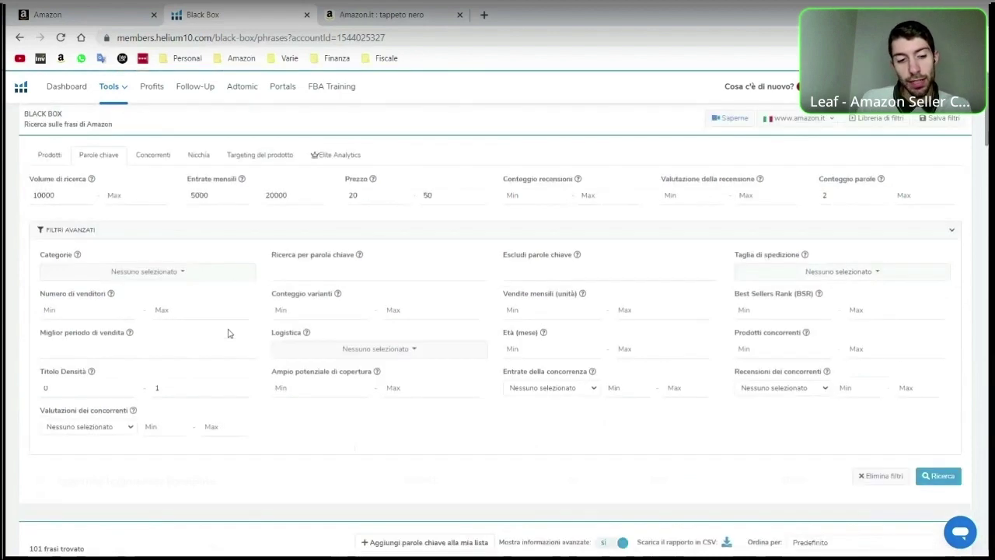
Look through the filtered keywords, comparing category, search volume, price, revenue and best sales period to spot seasonal or branded products.
scroll(228, 332, down, 5)
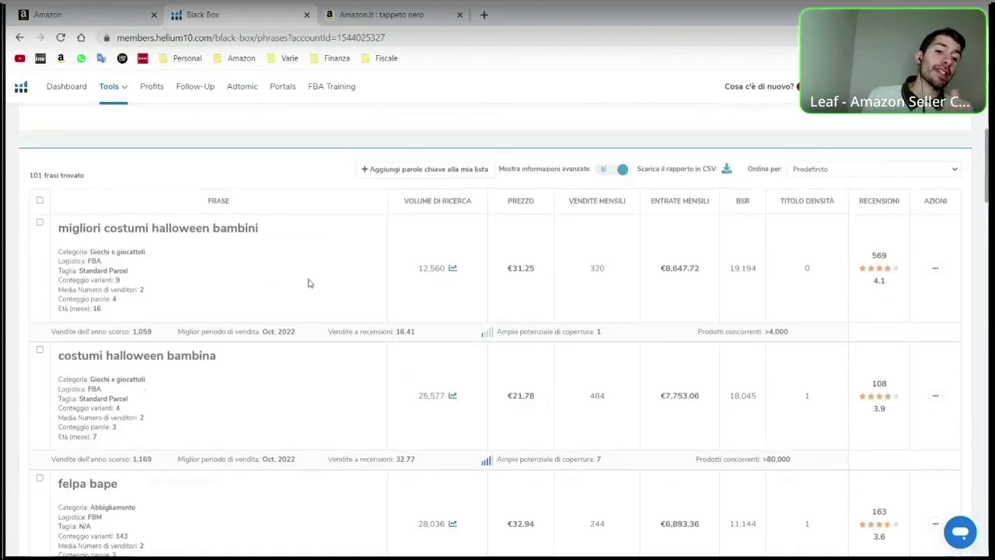
scroll(308, 283, down, 2)
scroll(308, 285, up, 2)
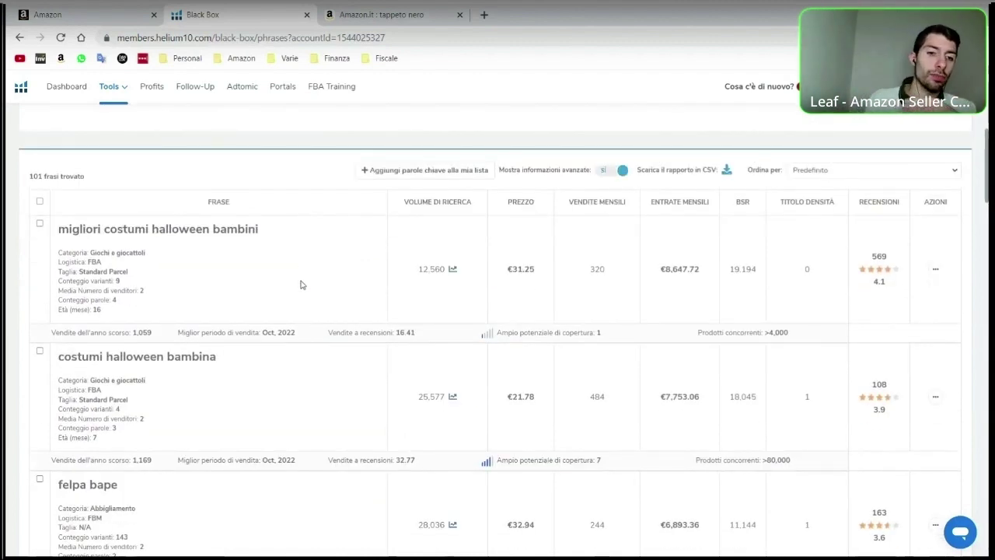
scroll(301, 285, down, 3)
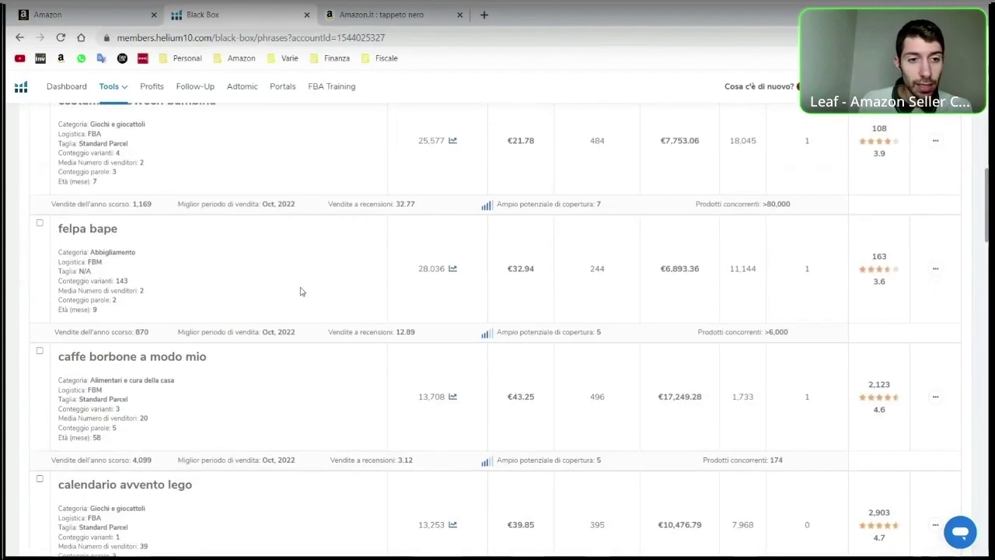
scroll(303, 281, down, 2)
scroll(304, 281, down, 1)
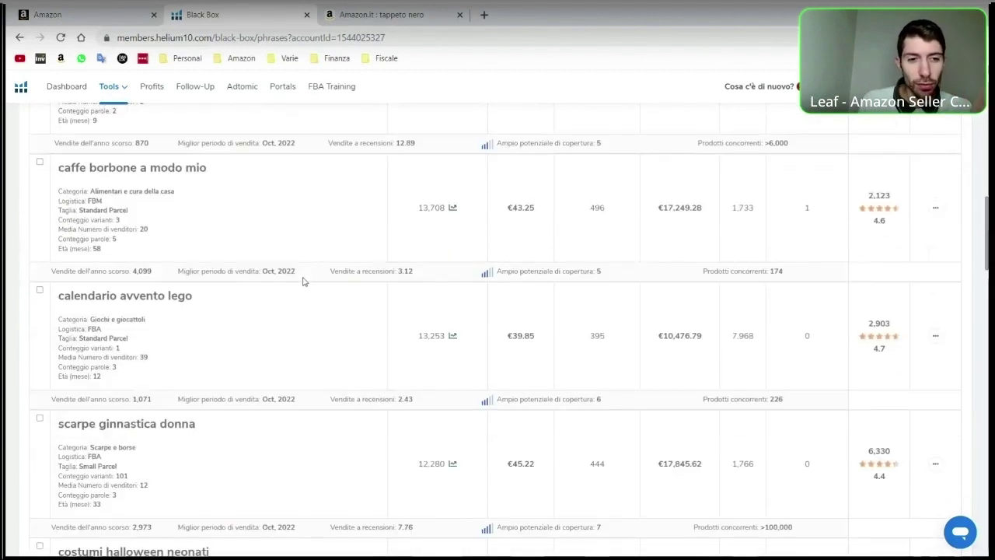
scroll(304, 281, down, 3)
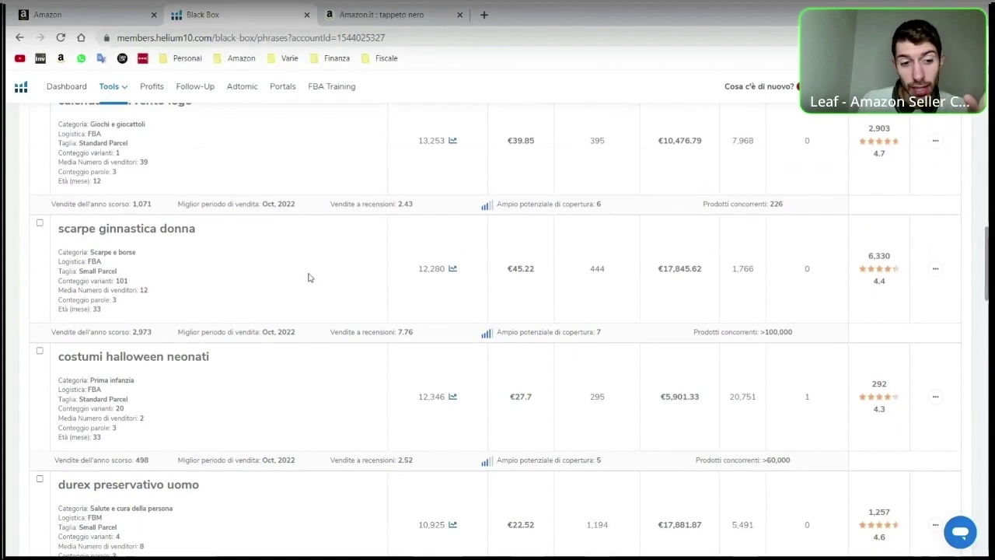
scroll(308, 278, down, 3)
scroll(308, 282, down, 4)
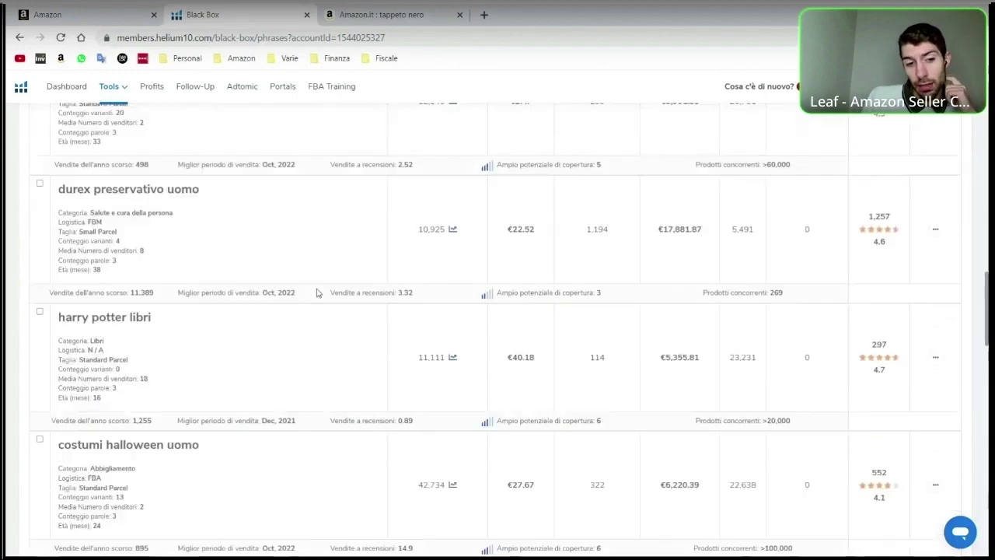
scroll(330, 308, down, 2)
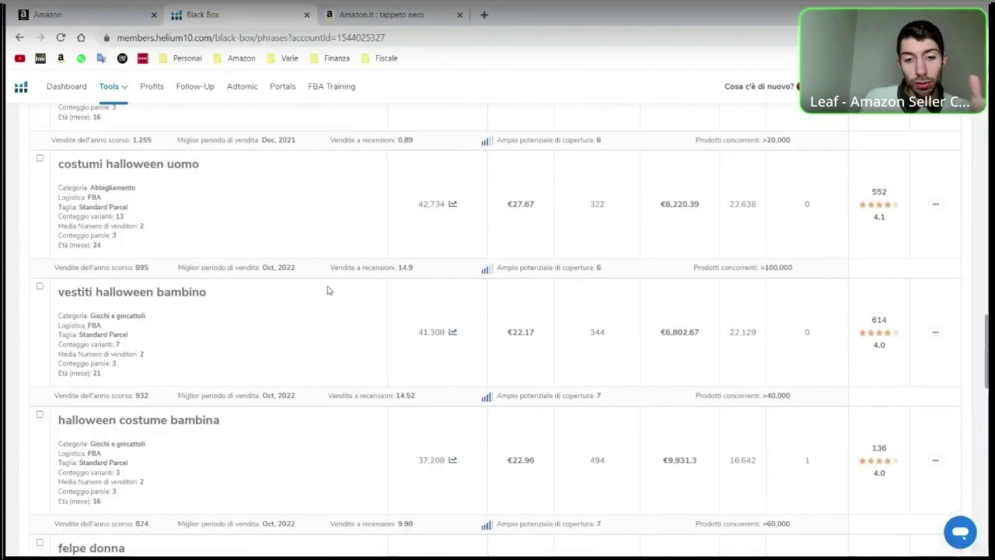
Examine the all-time search volume history of "vestiti halloween bambino" for seasonality, and close the chart.
click(454, 335)
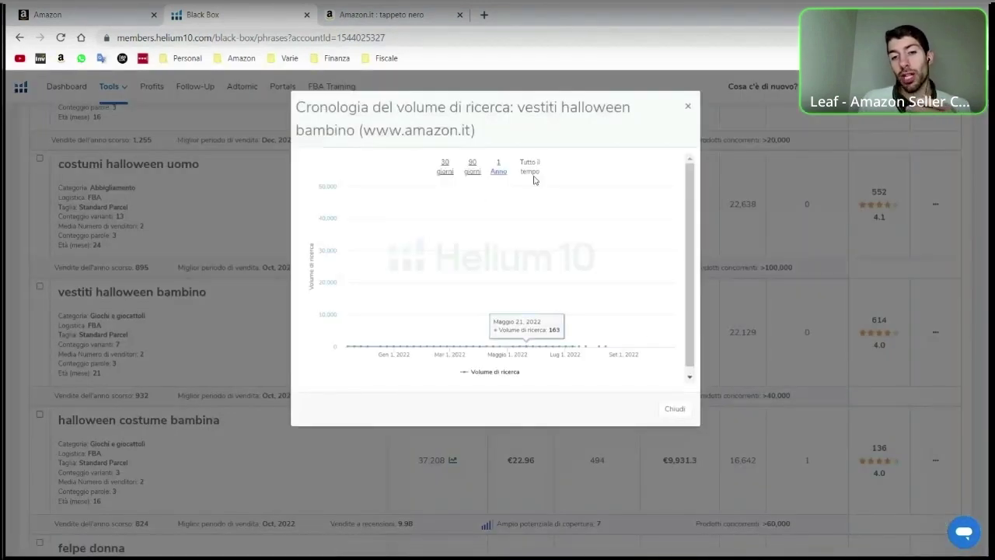
click(533, 178)
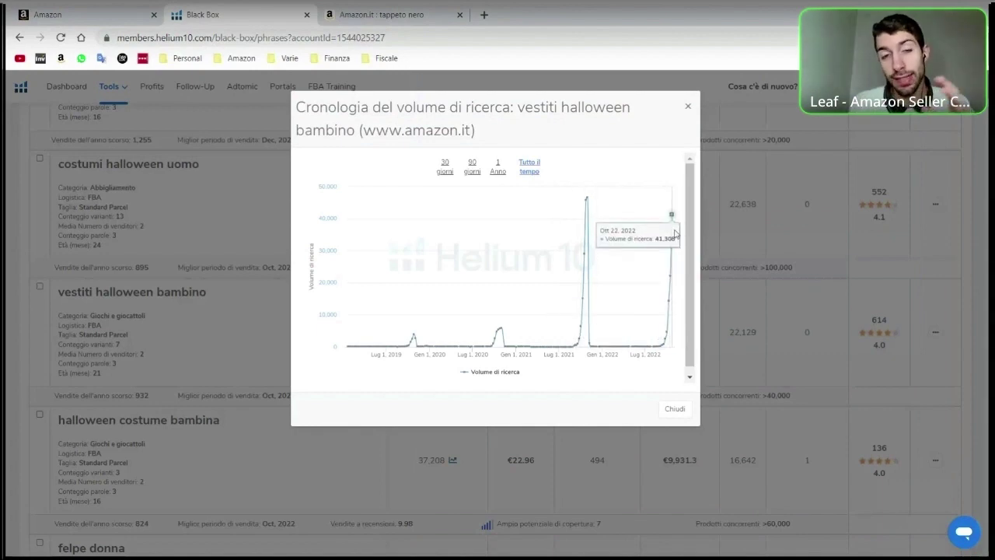
click(687, 105)
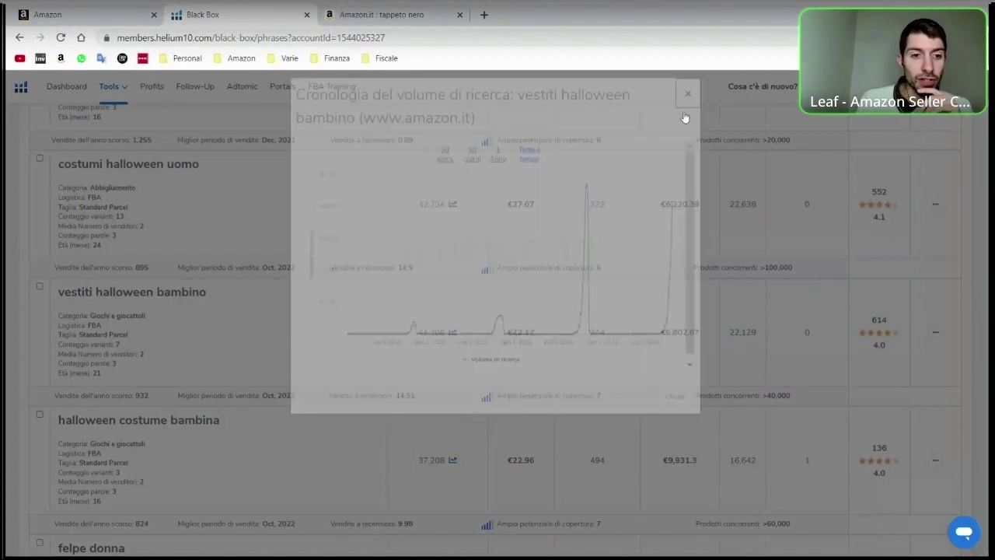
Look further down the keyword results and examine the title density and monthly revenue of "bidoni differenziata da interno".
scroll(667, 128, down, 7)
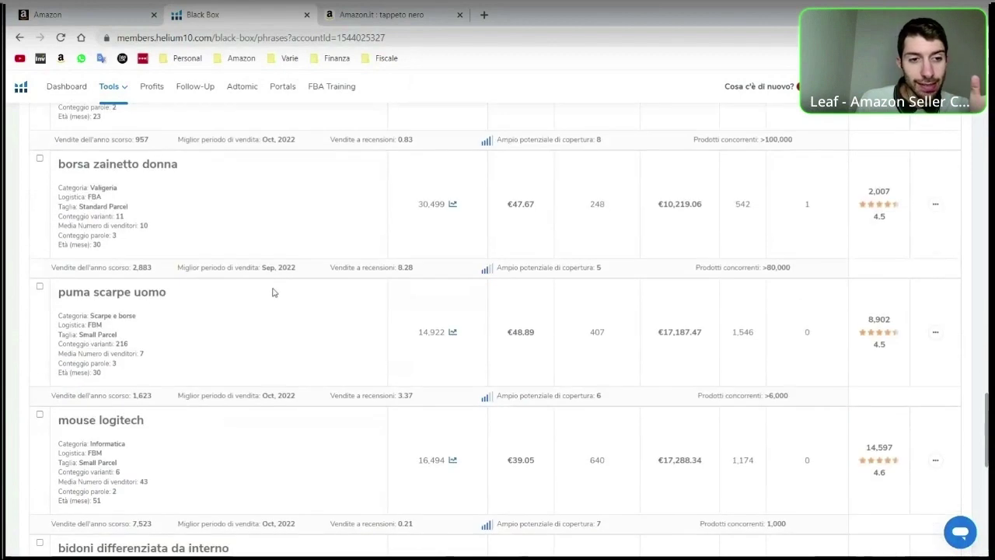
scroll(272, 293, down, 7)
scroll(282, 283, up, 4)
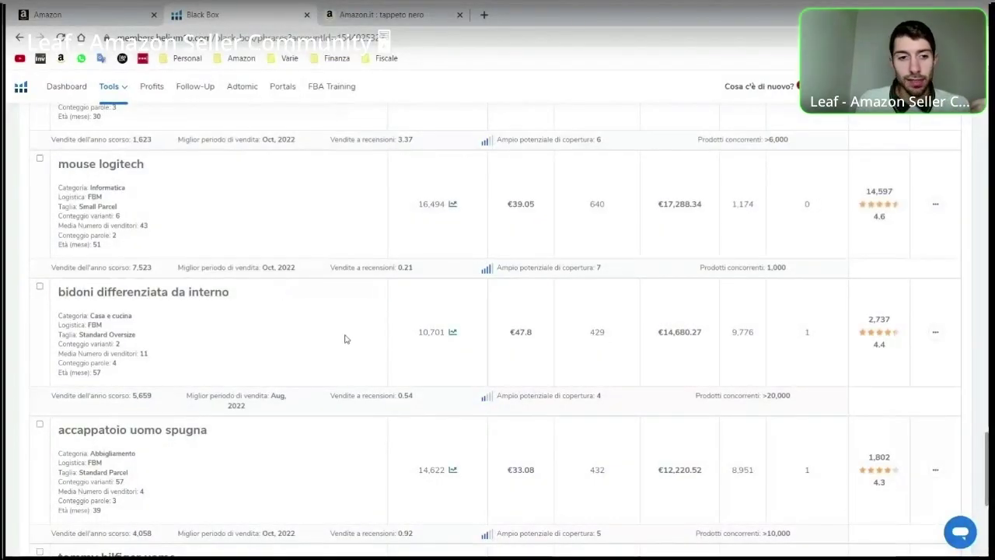
drag(110, 293, 211, 291)
click(212, 291)
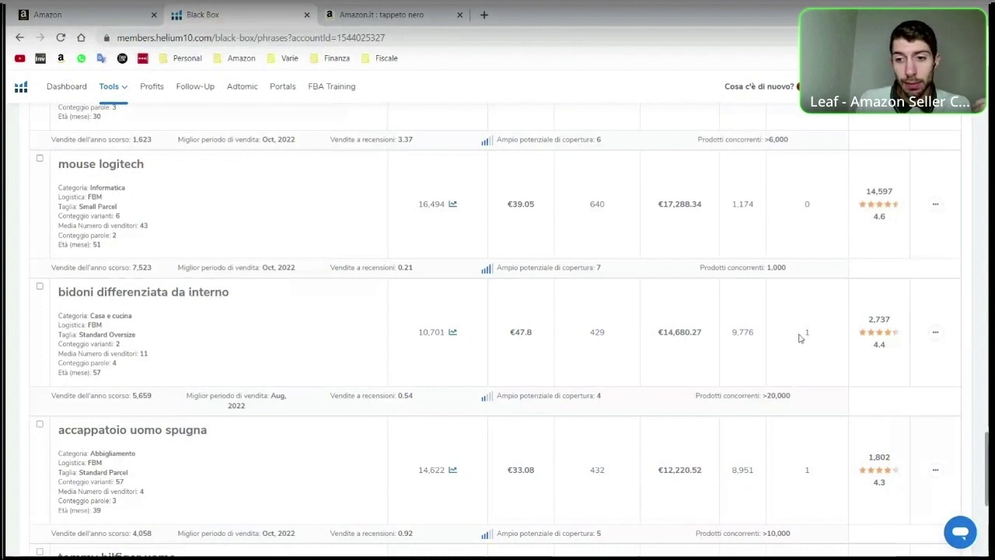
drag(805, 336, 810, 337)
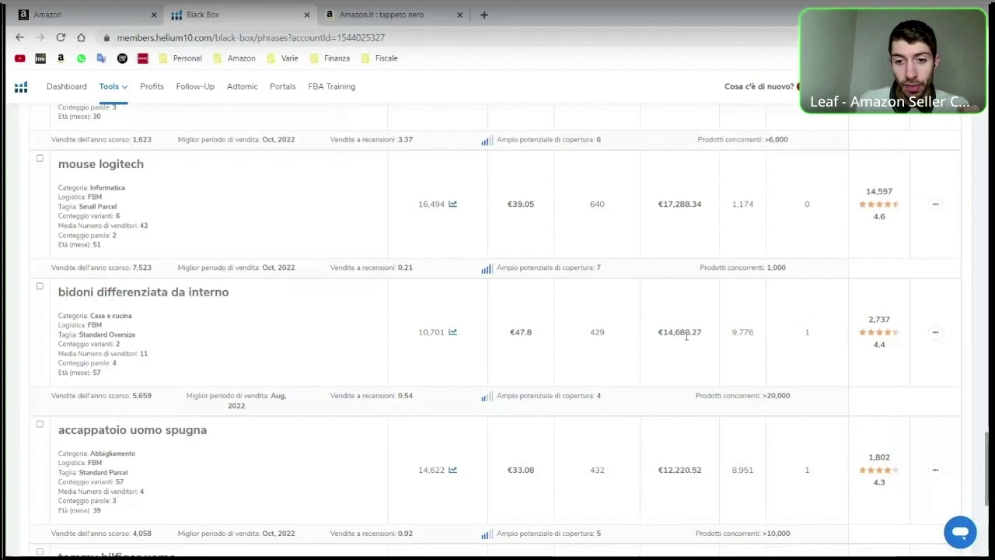
Examine the all-time search volume history of "bidoni differenziata da interno", close the chart and return to the keyword results.
click(453, 332)
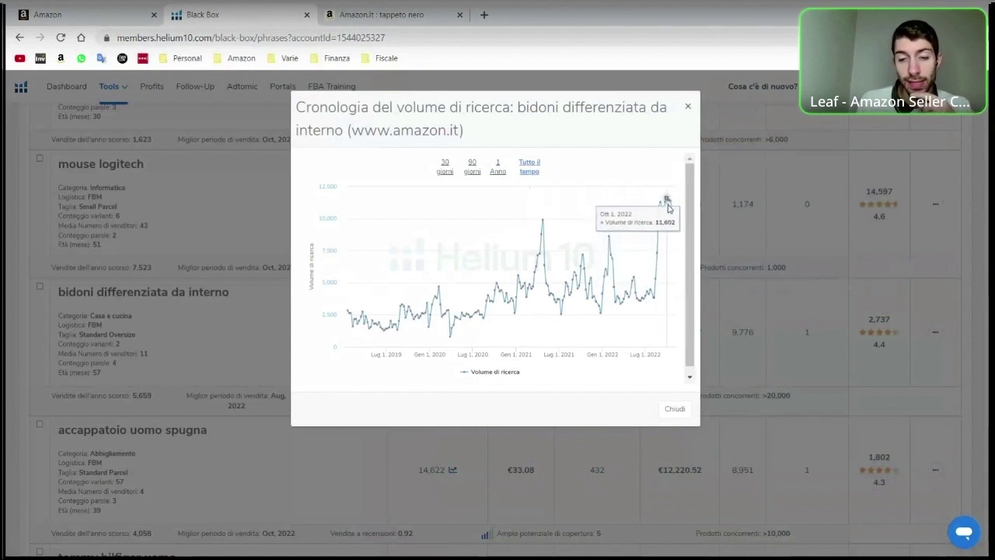
click(684, 113)
scroll(400, 305, down, 2)
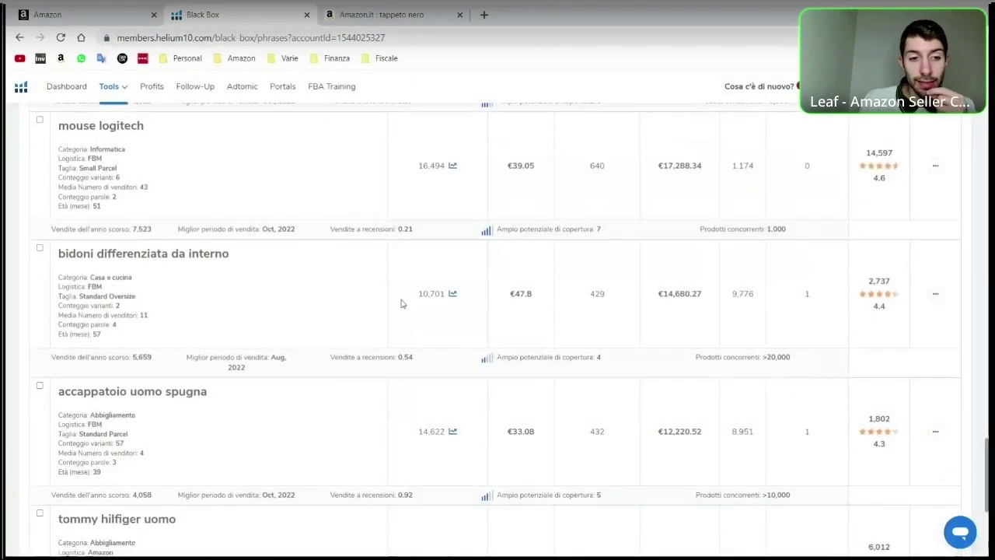
Open the second page of keyword results and look through the phrases, comparing category, search volume, price and title density.
scroll(395, 307, down, 3)
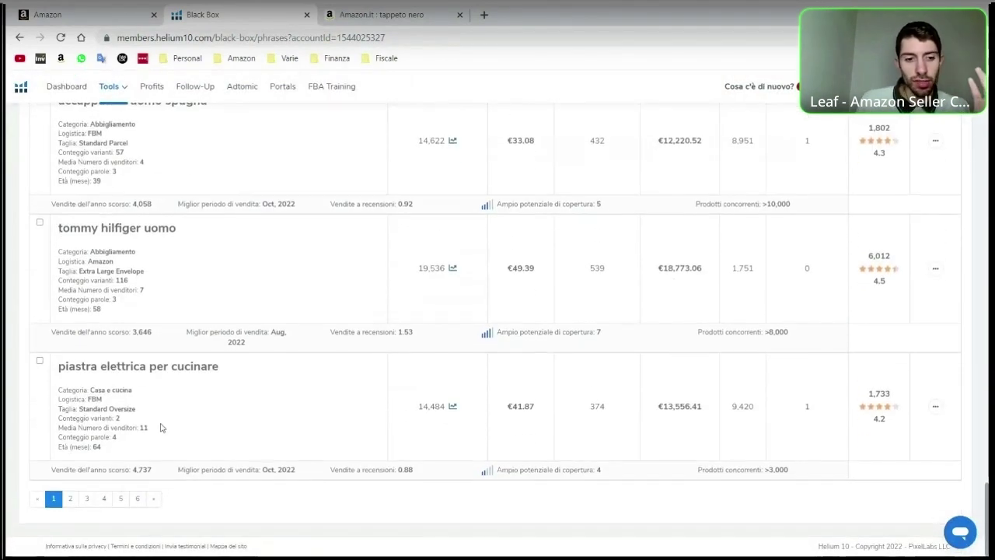
click(73, 503)
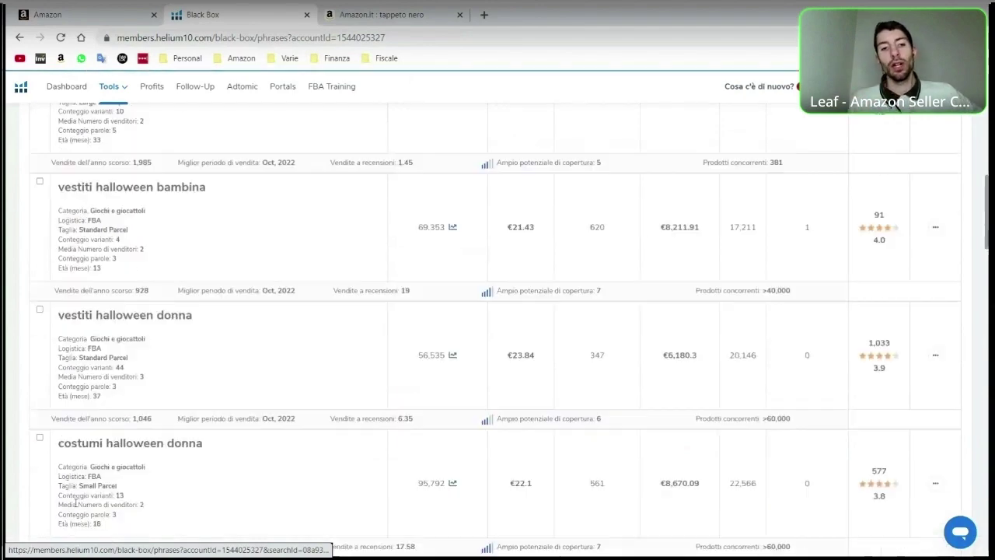
scroll(75, 506, down, 6)
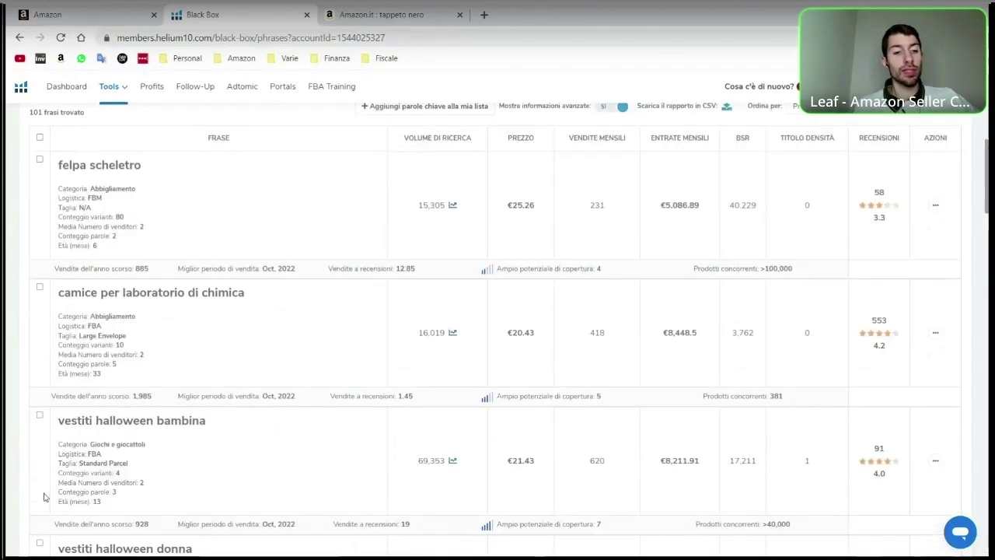
scroll(233, 357, down, 2)
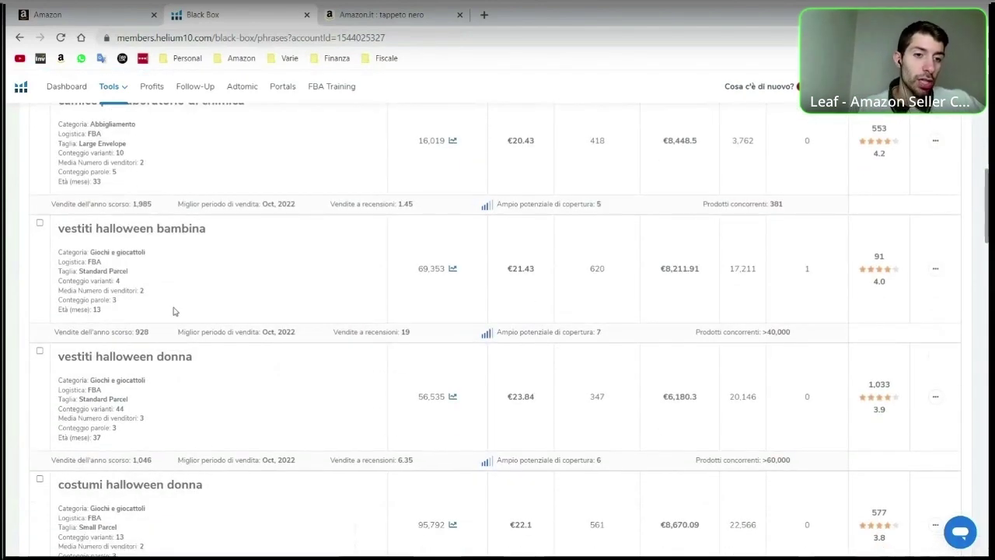
scroll(173, 311, up, 4)
scroll(203, 324, down, 4)
scroll(207, 325, down, 6)
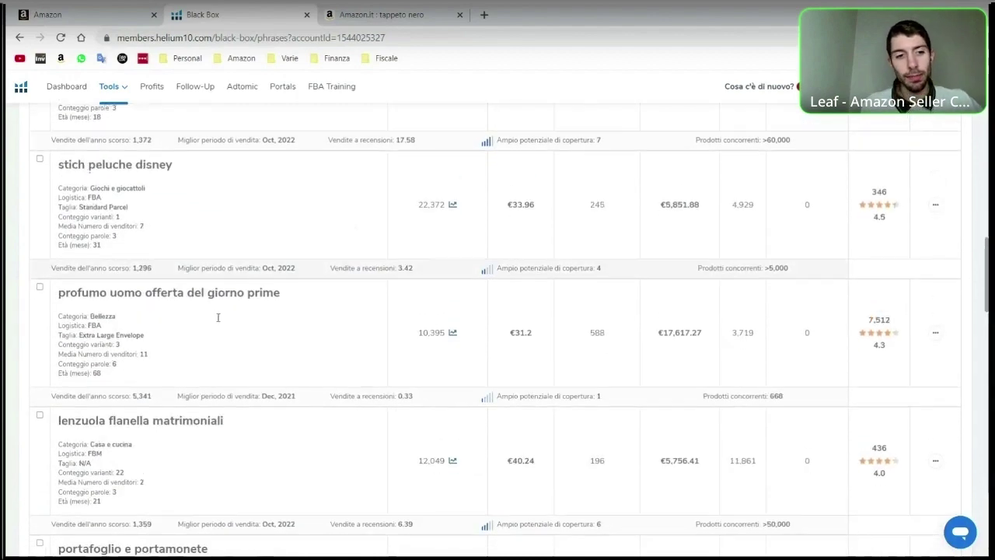
scroll(216, 323, down, 3)
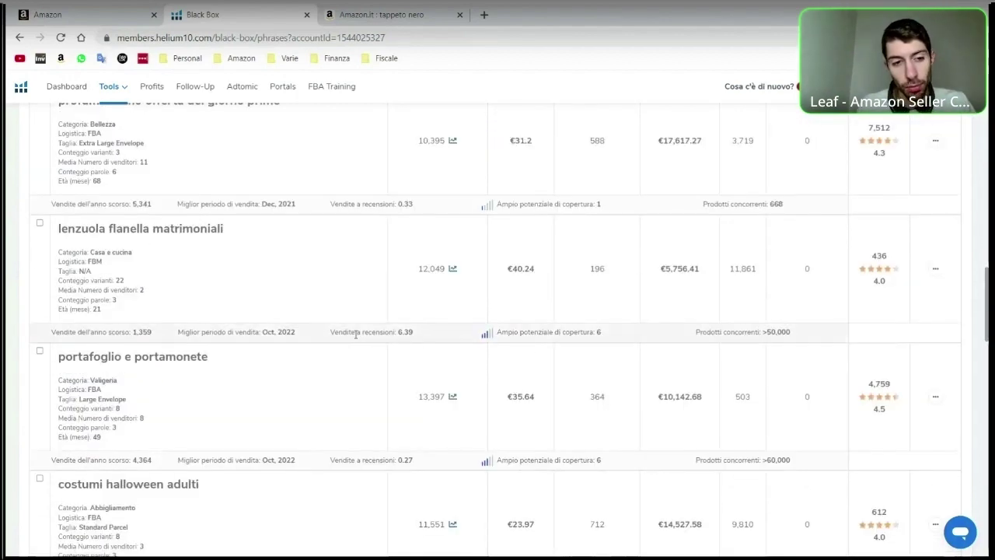
scroll(352, 311, down, 2)
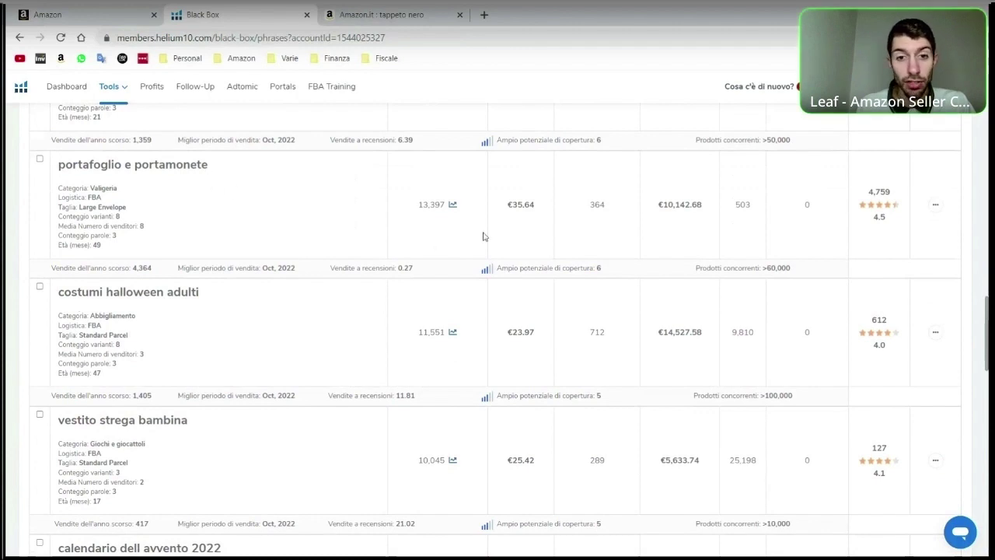
Examine the all-time search volume history of "portafoglio e portamonete" and close the chart.
double_click(420, 206)
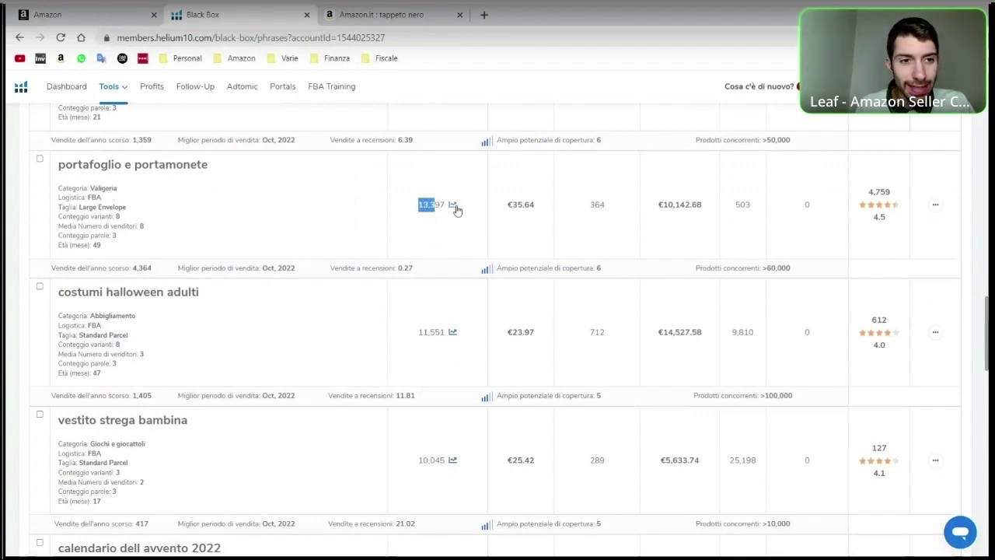
click(453, 205)
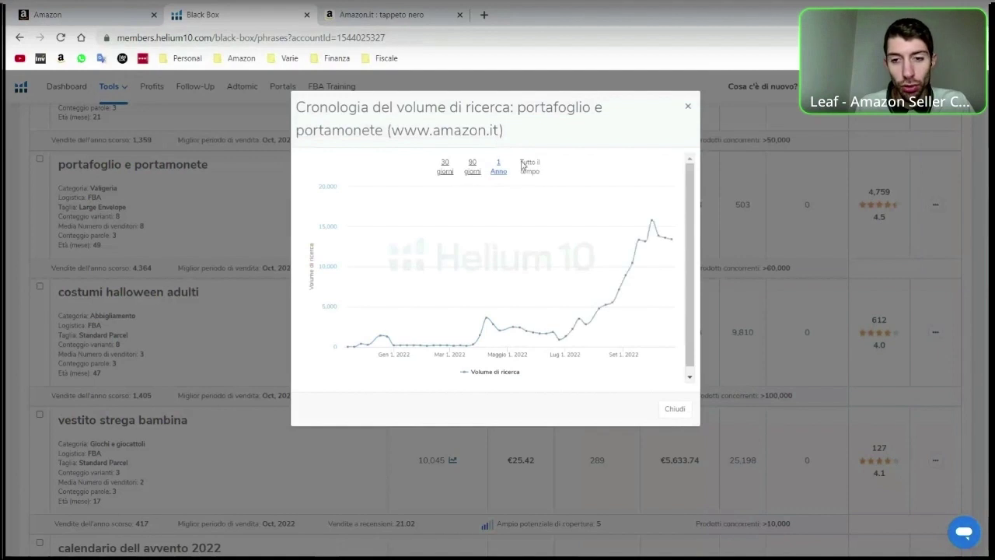
click(529, 167)
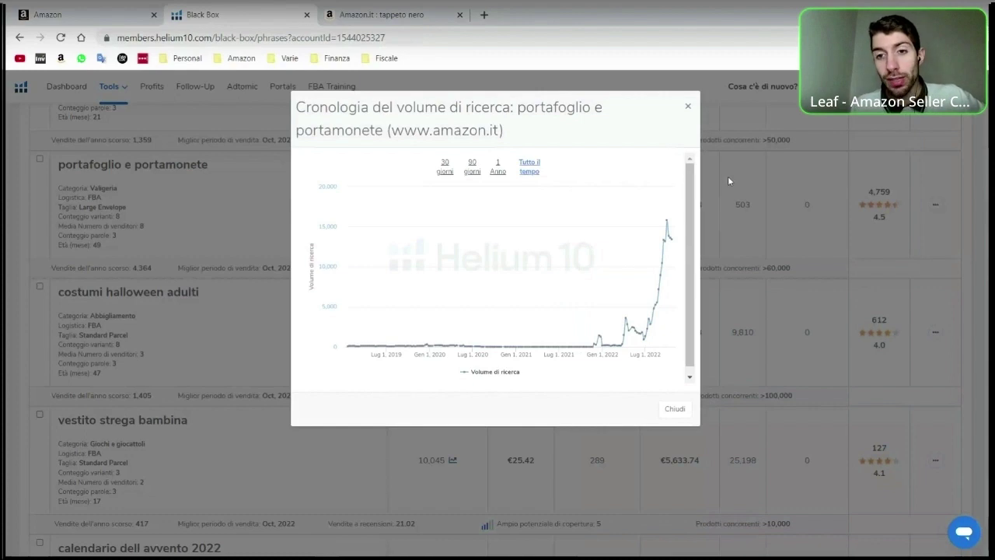
click(687, 105)
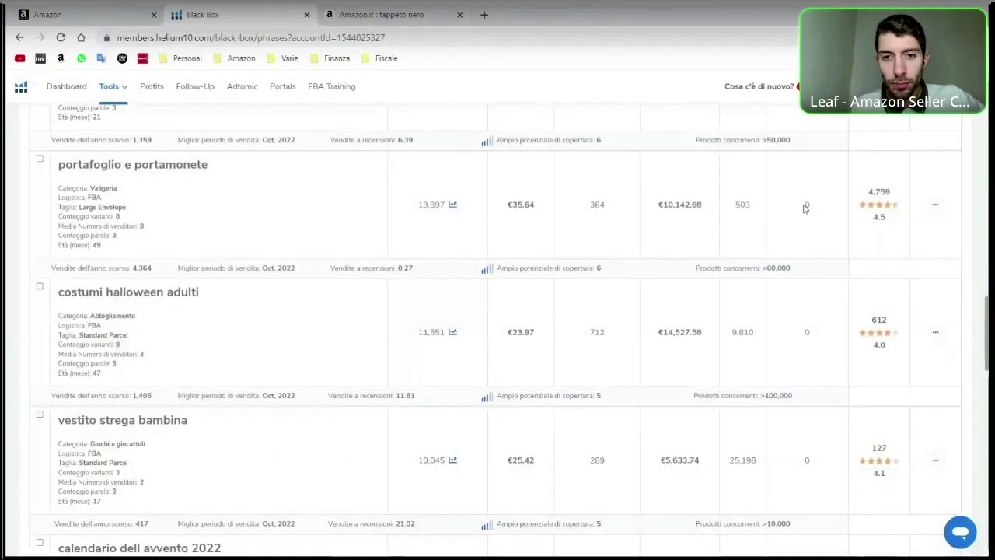
Examine the title density, monthly revenue and price of "portafoglio e portamonete" in the keyword results.
double_click(806, 205)
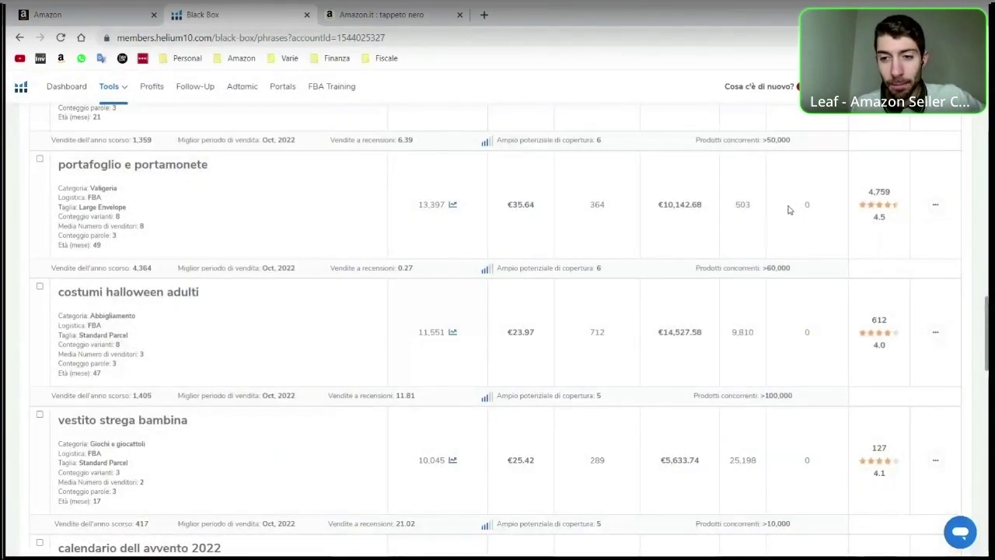
drag(800, 206, 816, 210)
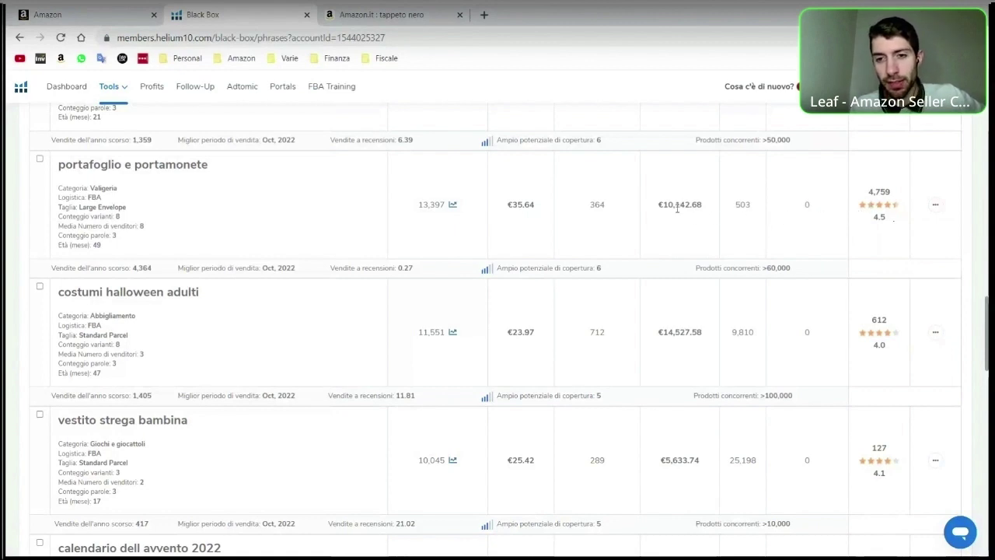
drag(661, 206, 704, 208)
click(709, 212)
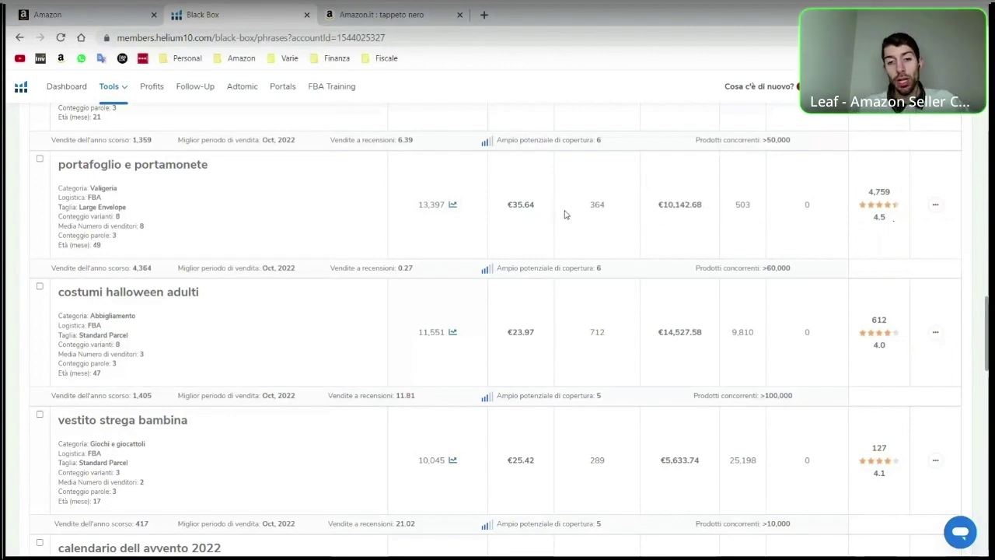
drag(509, 205, 545, 204)
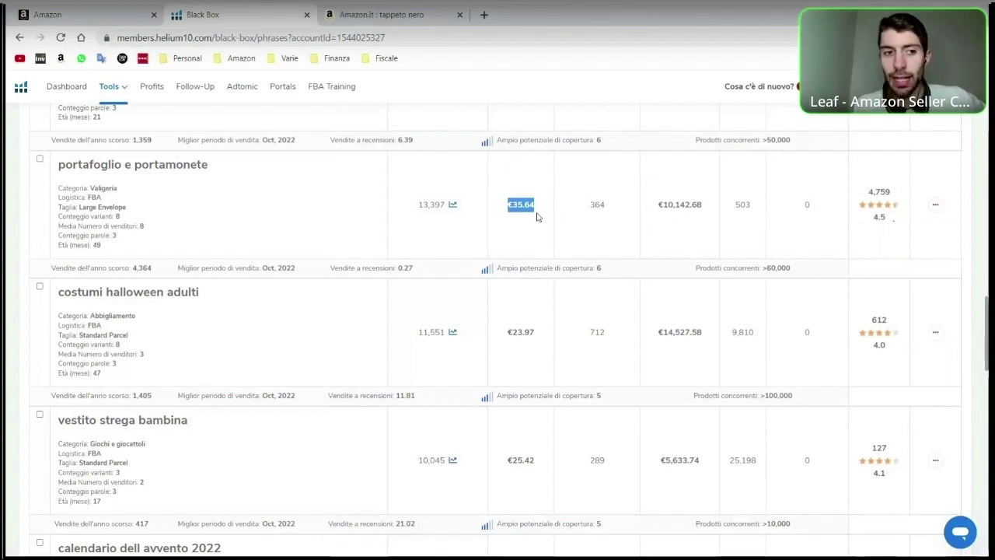
click(496, 212)
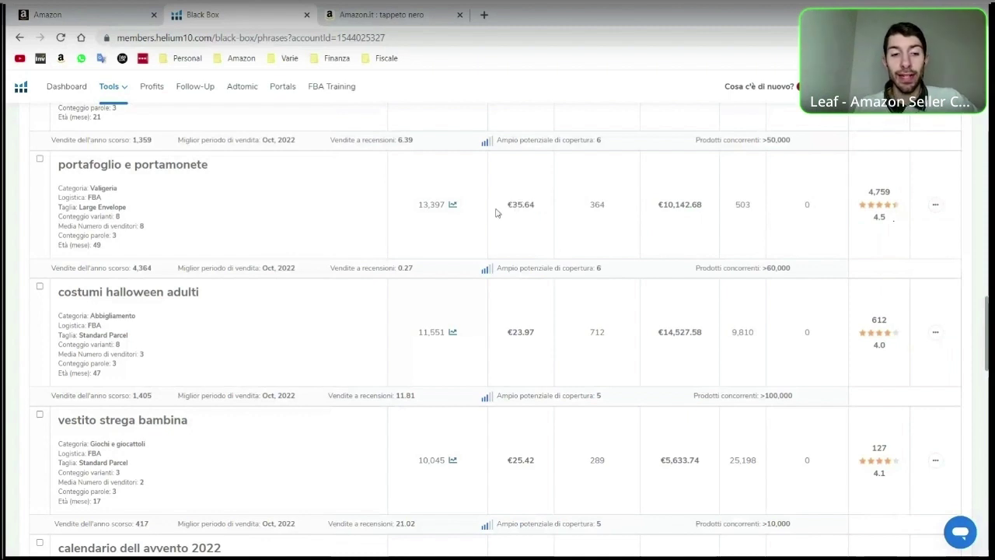
scroll(210, 268, down, 1)
scroll(215, 234, up, 1)
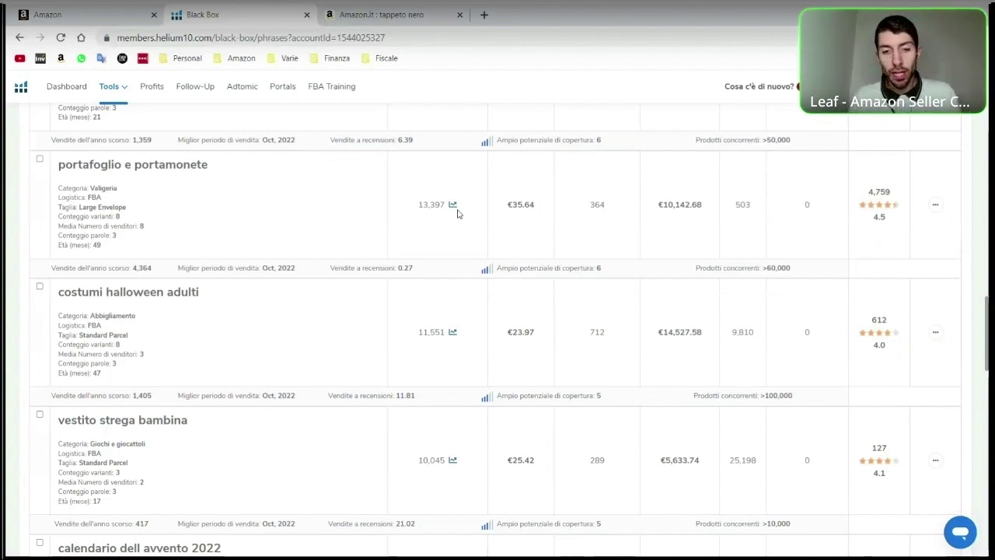
Look through the remaining keywords on the second results page and return to the search filters.
scroll(443, 241, down, 5)
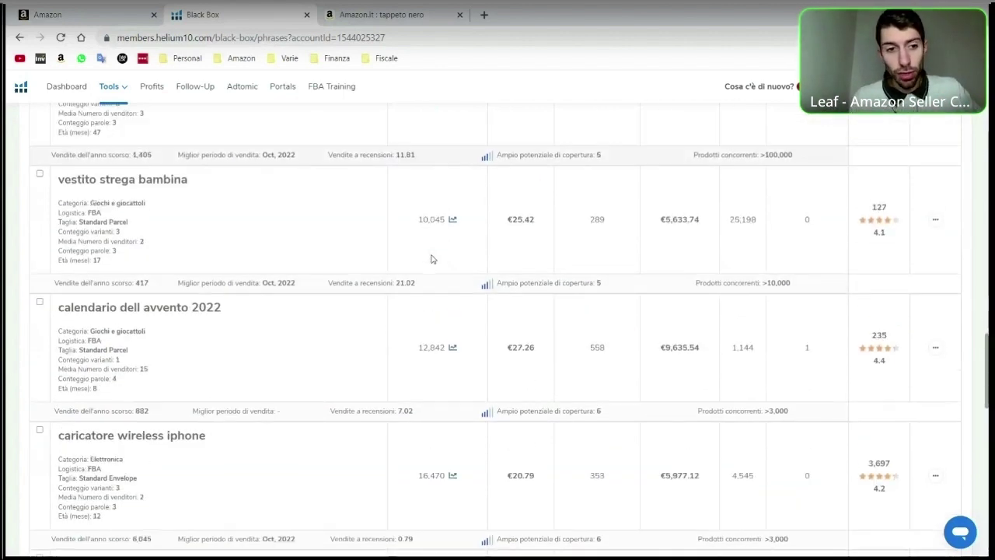
scroll(343, 295, down, 6)
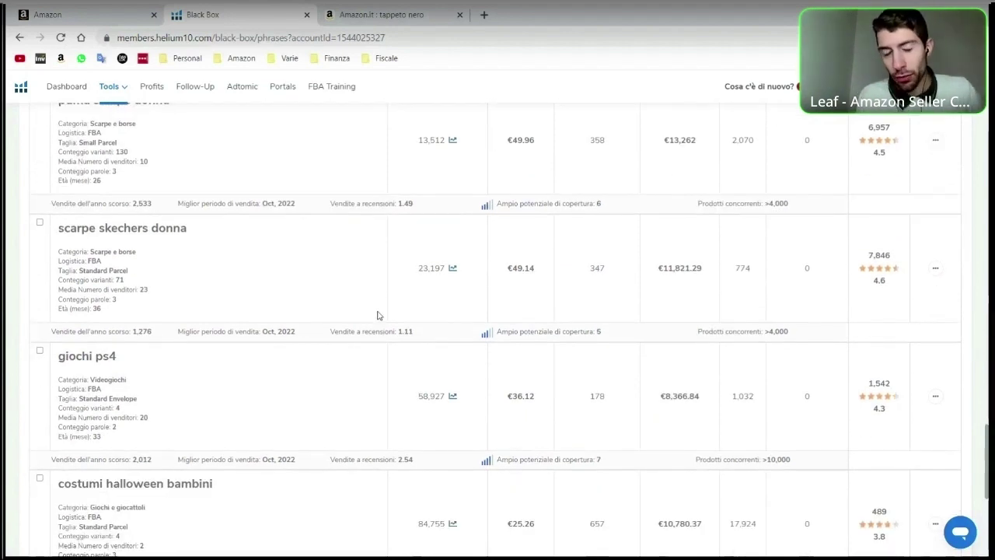
scroll(378, 315, down, 5)
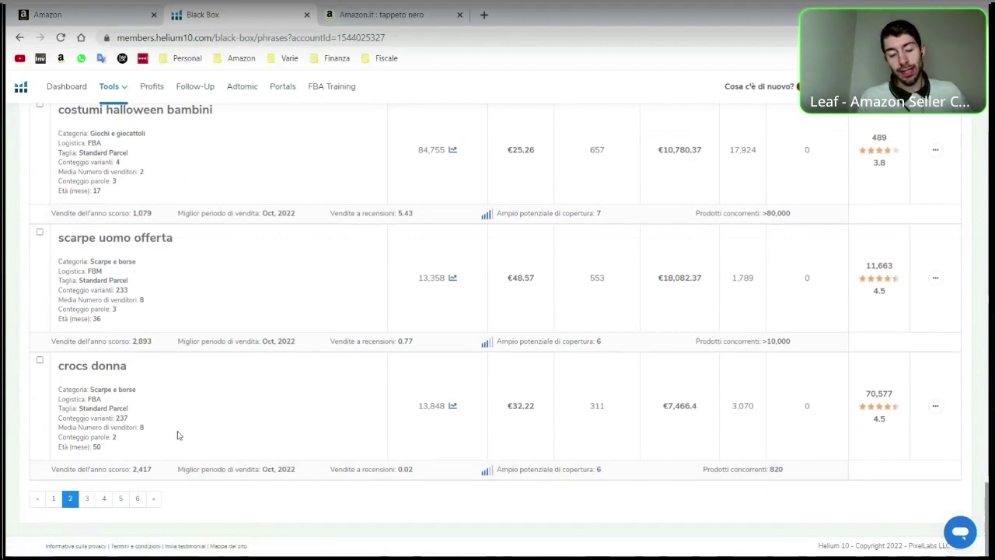
scroll(269, 404, up, 15)
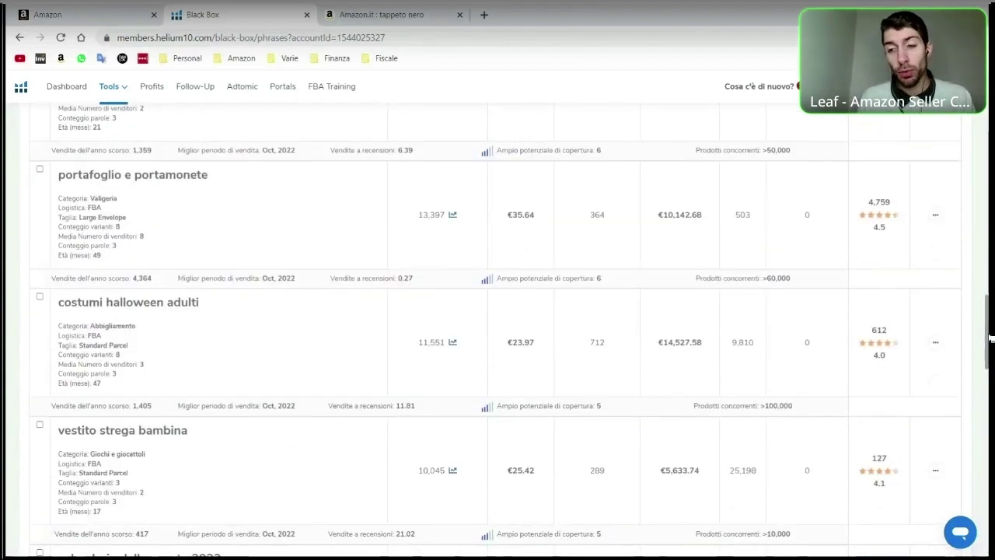
scroll(938, 322, up, 20)
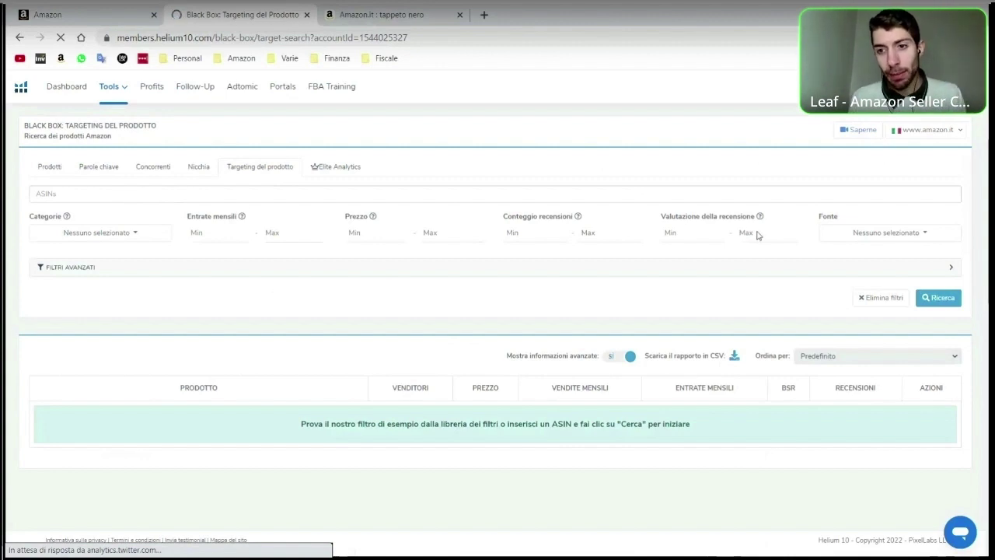
Set the source filter of the product targeting search to "Cliente anche acquistati".
click(889, 236)
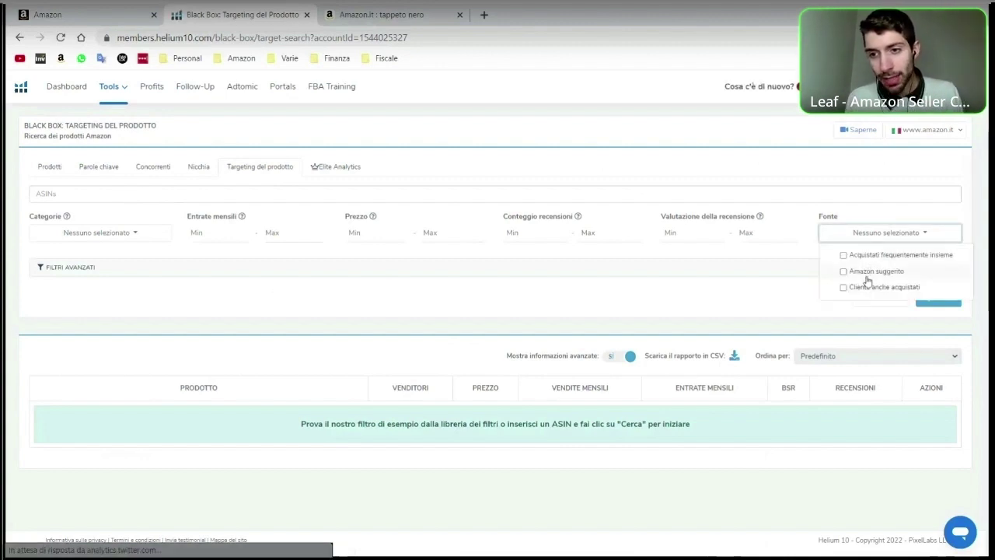
click(909, 287)
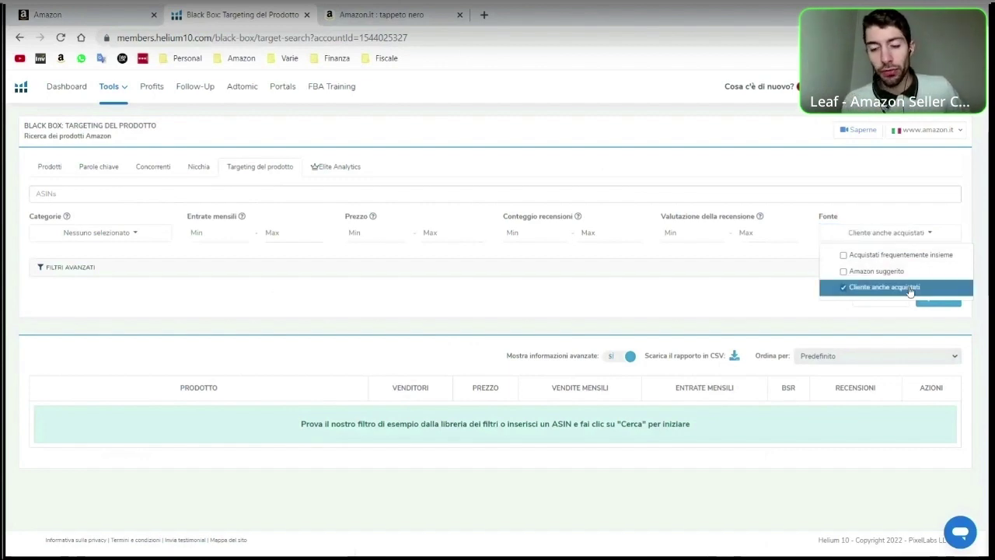
click(781, 293)
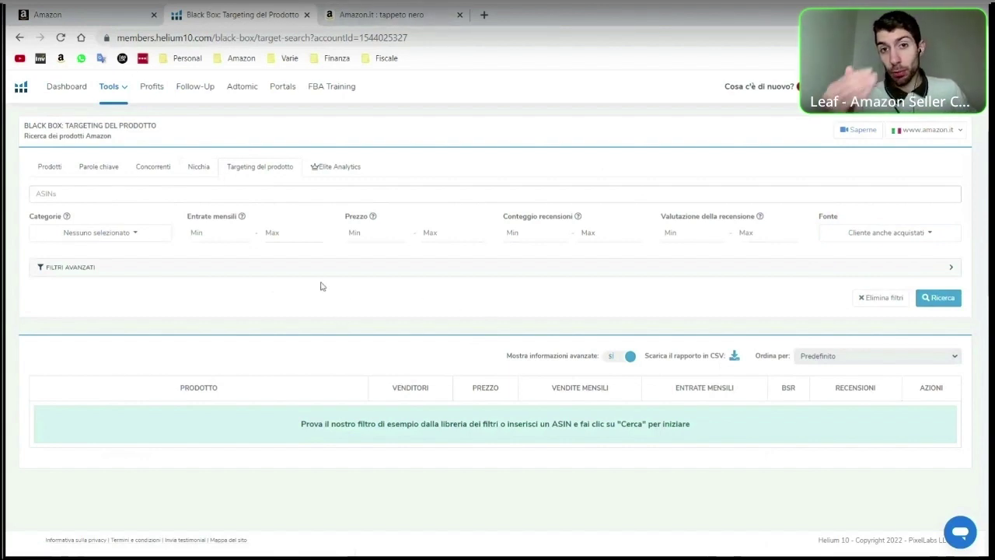
Enter the ASIN B07F7S13MT from the amazon.it "tappeto nero" results in the Black Box product targeting search and run it.
click(430, 9)
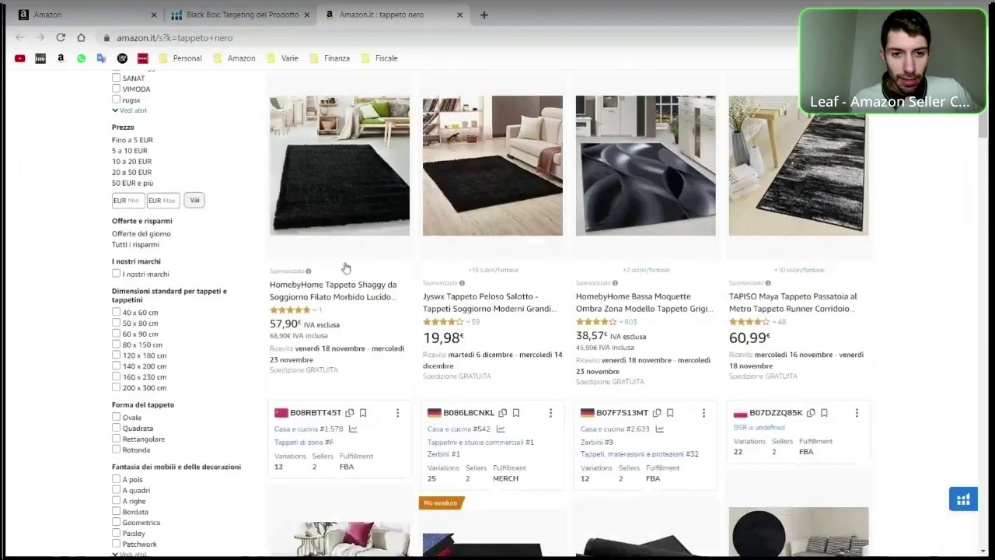
scroll(365, 284, down, 3)
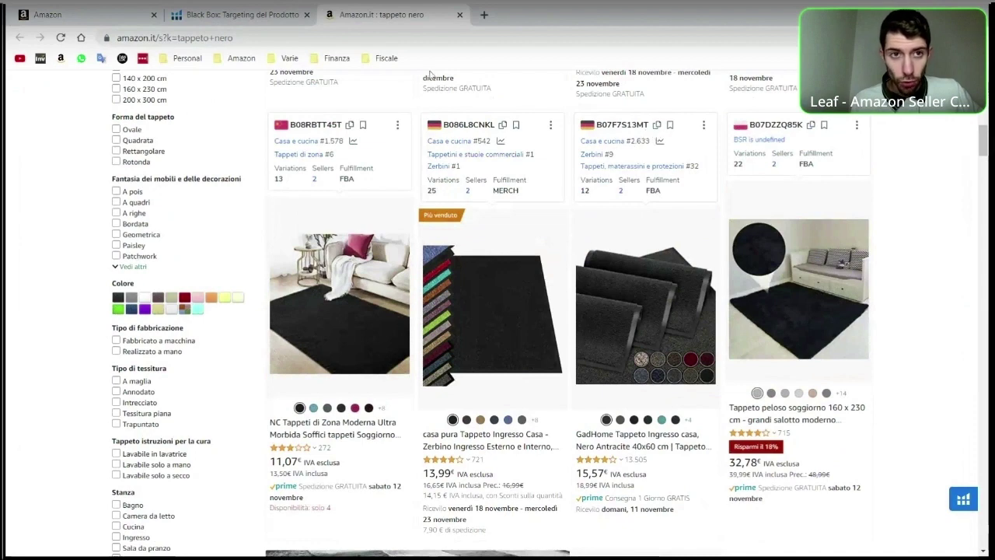
click(245, 27)
right_click(116, 194)
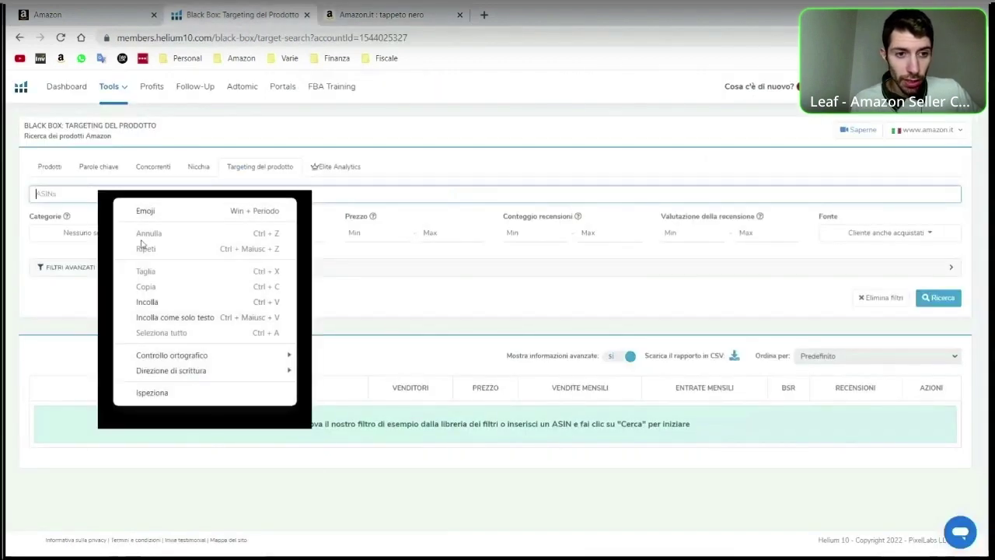
click(144, 299)
click(133, 210)
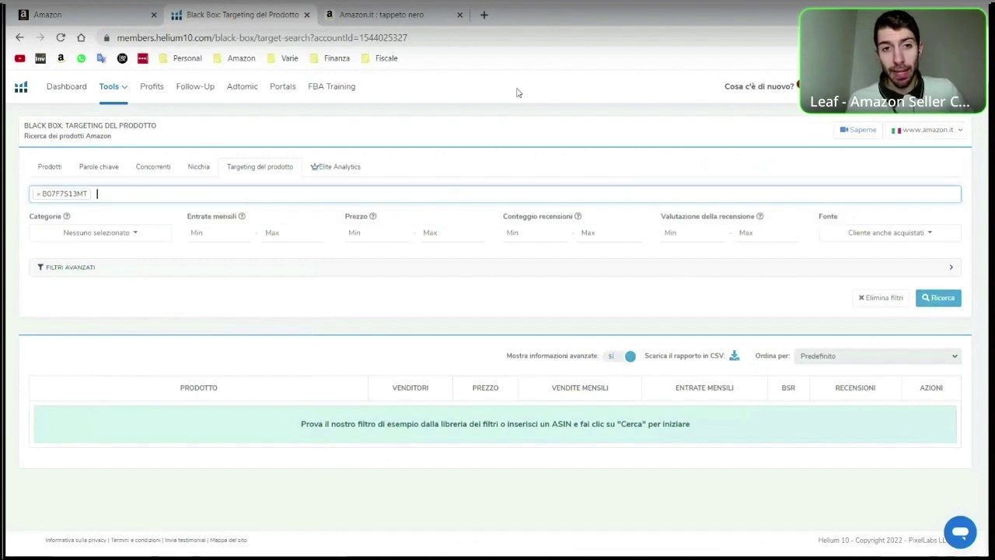
click(371, 14)
click(241, 14)
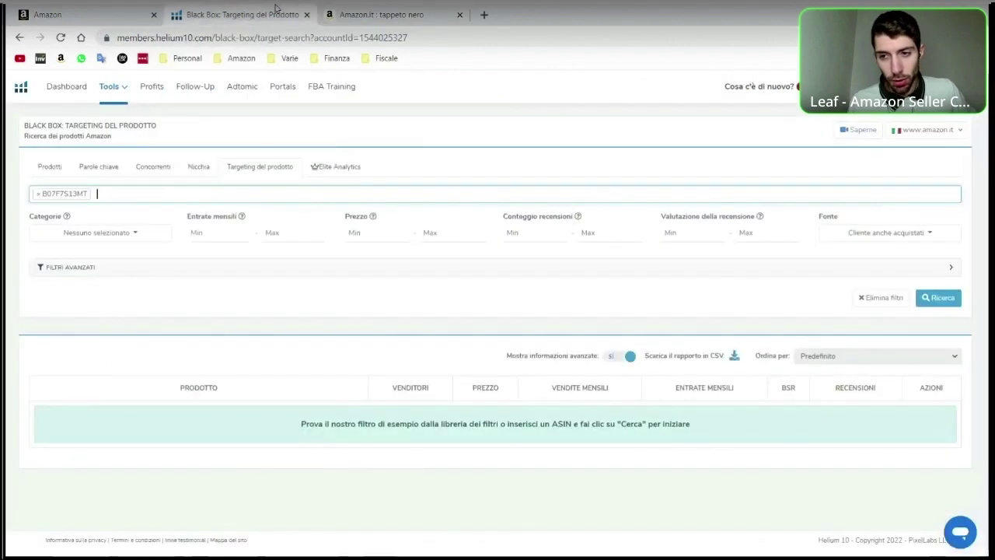
click(938, 299)
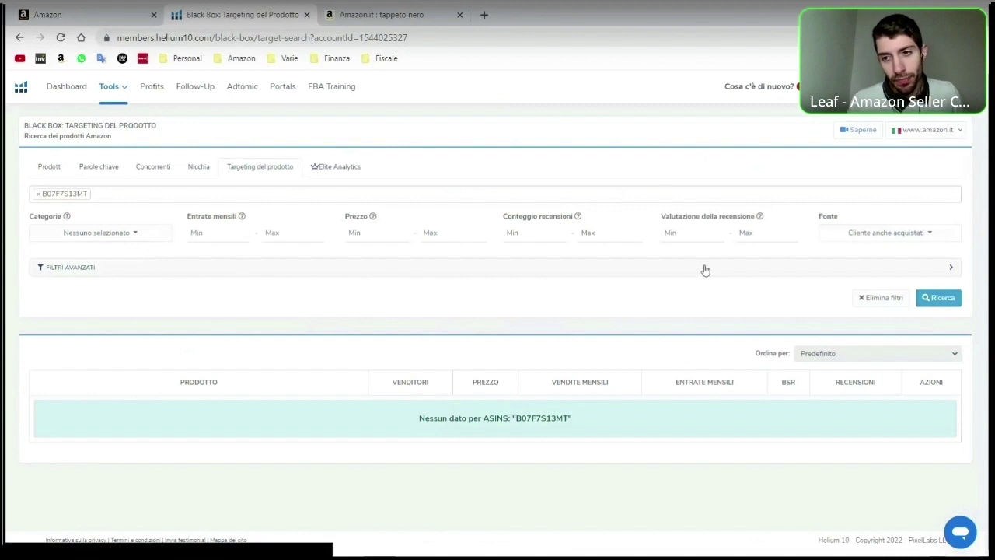
Change the source filter to only "Acquistati frequentemente insieme", rerun the search for the ASIN and look at the products found.
click(902, 236)
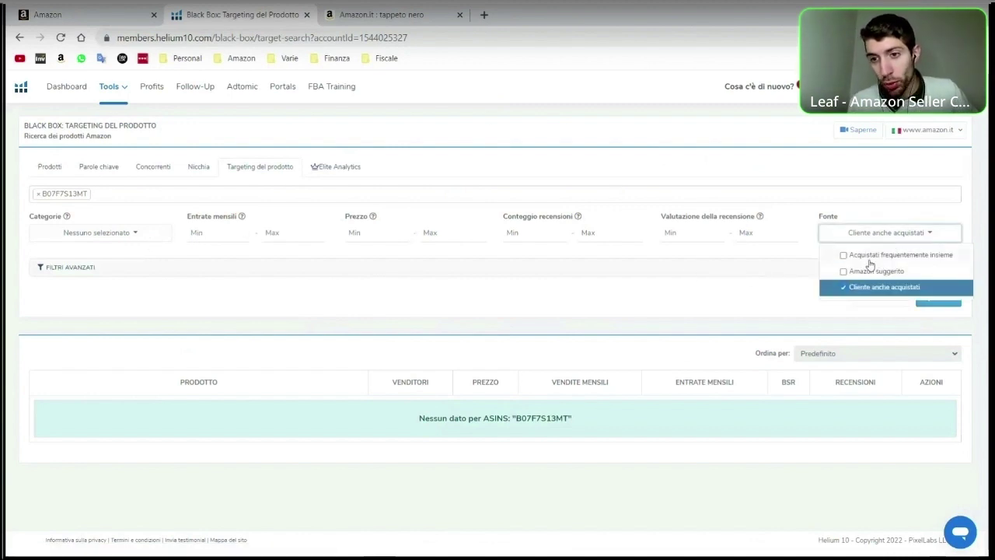
click(852, 288)
click(859, 259)
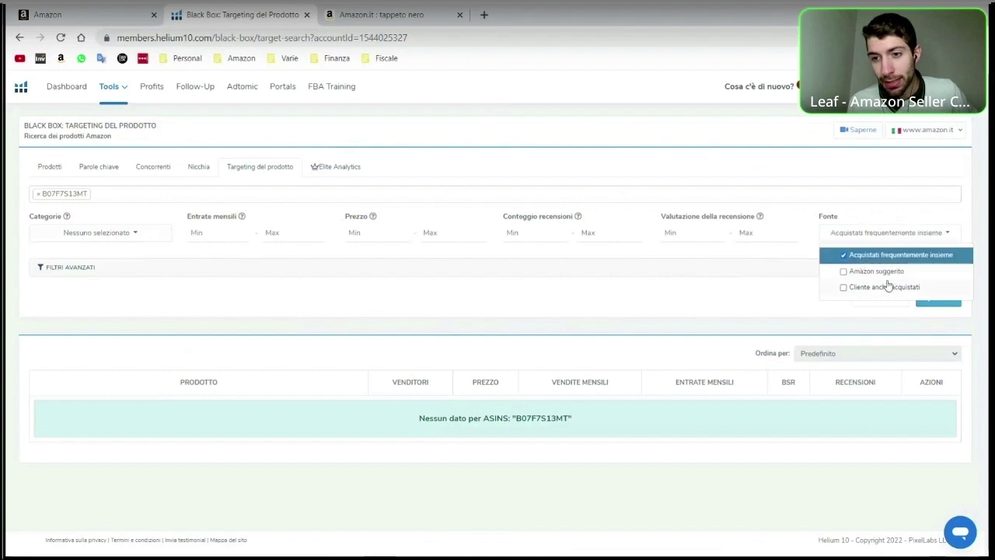
click(804, 312)
click(928, 305)
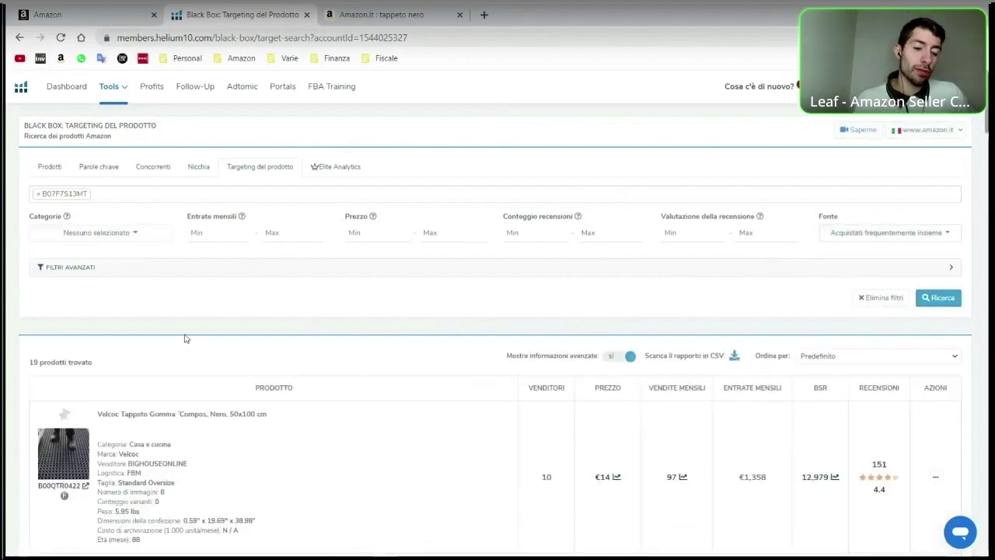
scroll(185, 338, down, 3)
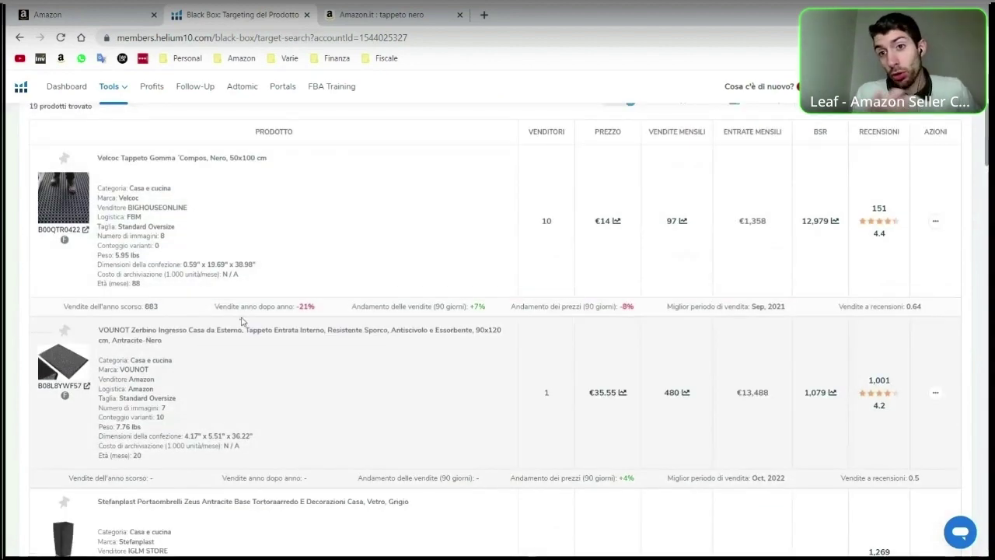
Examine the first related products found for the ASIN and compare them with the original rug in the amazon.it "tappeto nero" results.
scroll(193, 249, down, 1)
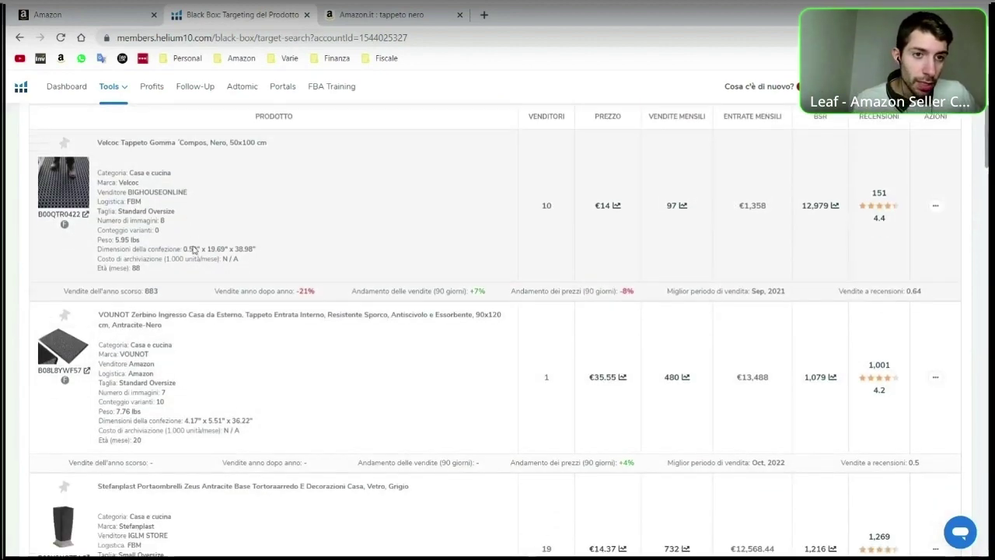
scroll(249, 264, up, 2)
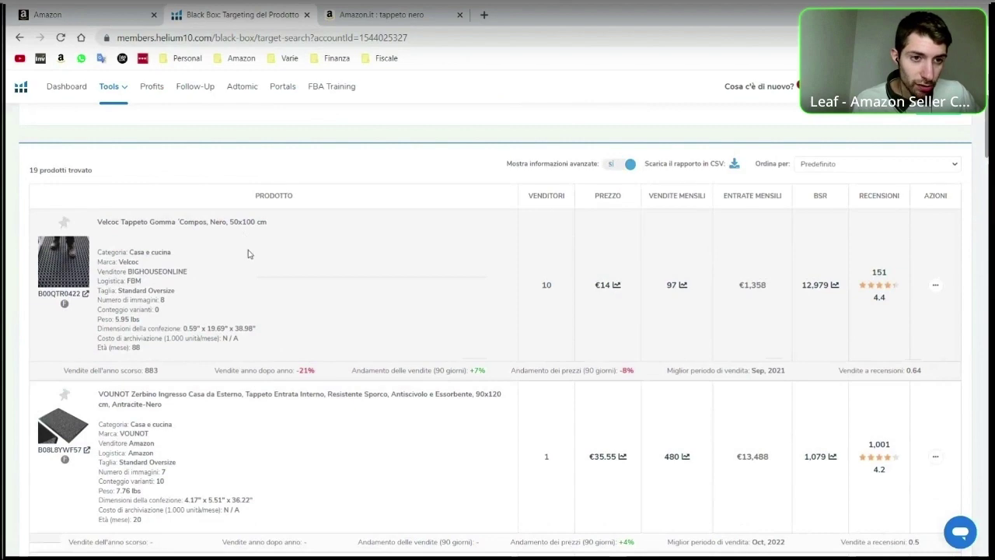
scroll(202, 274, down, 5)
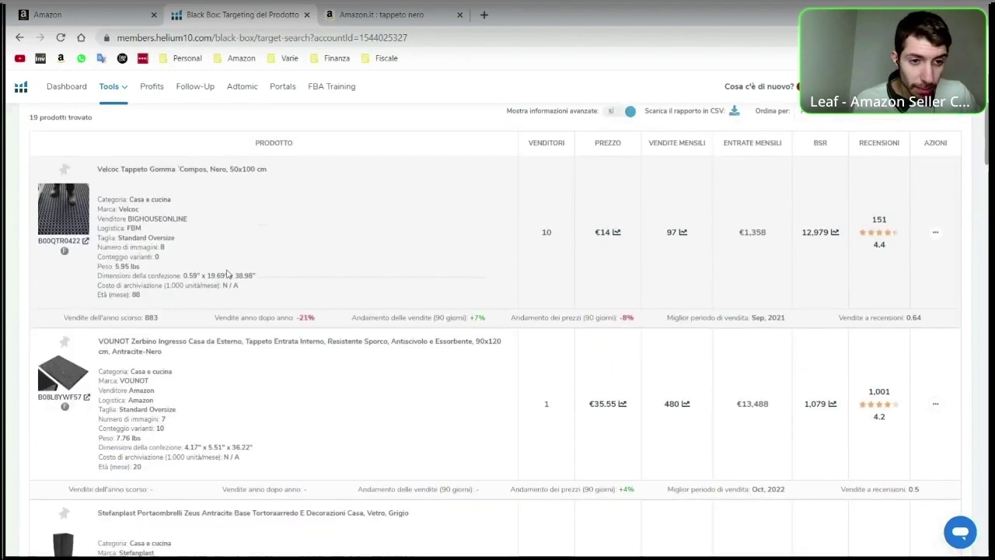
scroll(231, 230, up, 1)
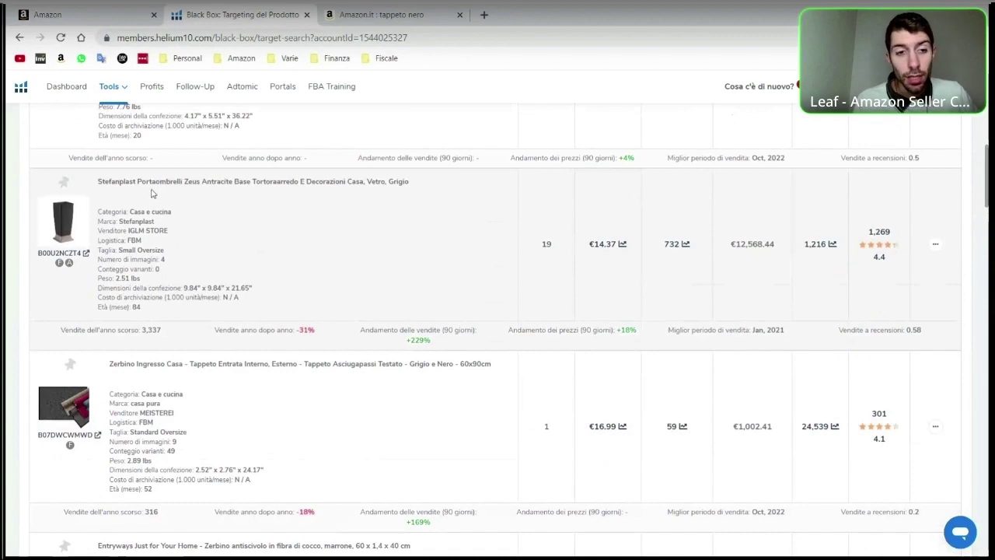
scroll(175, 277, up, 3)
scroll(177, 286, up, 2)
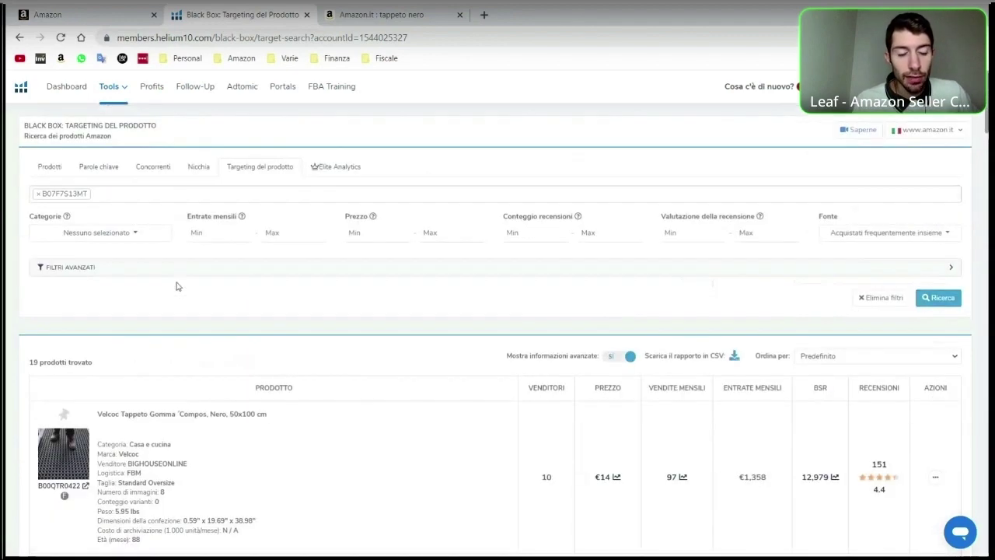
scroll(177, 284, down, 9)
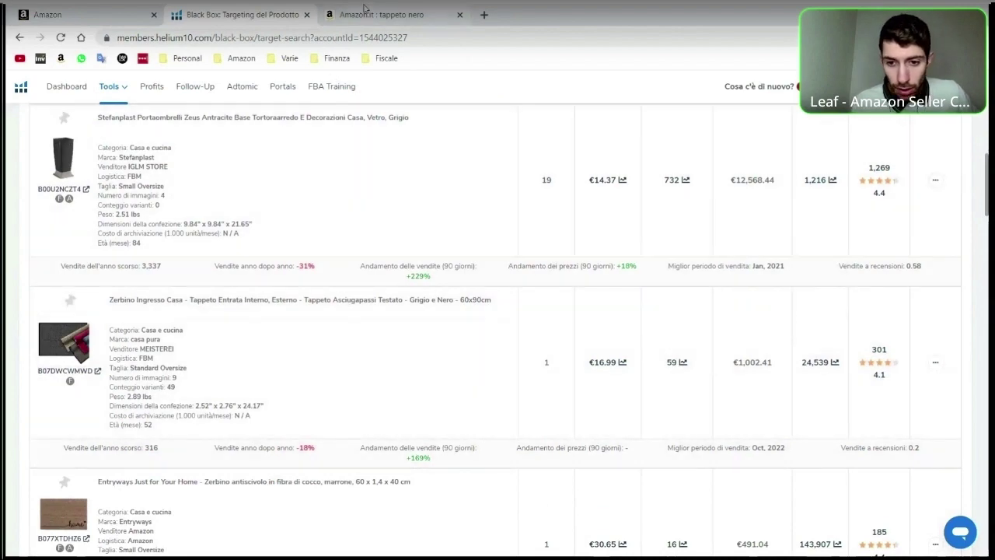
click(363, 9)
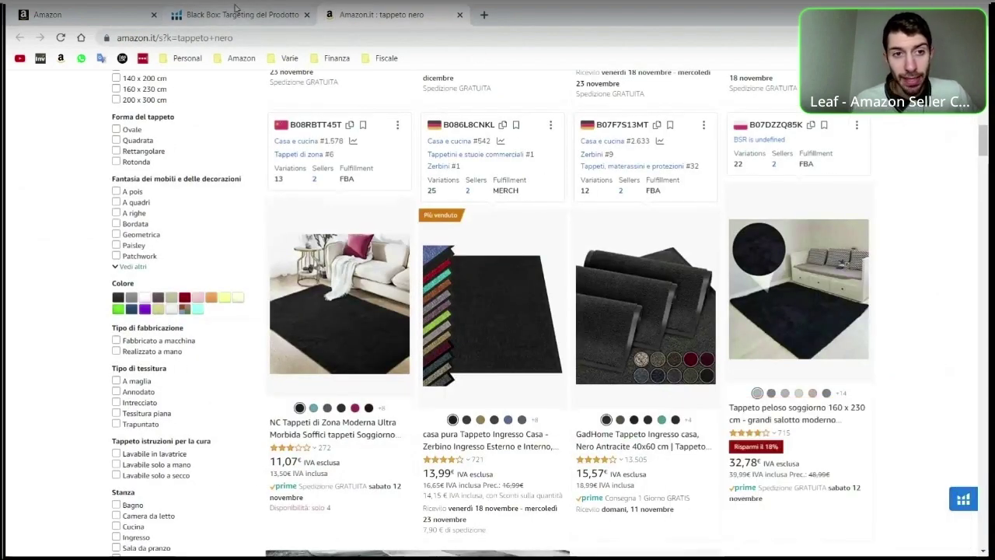
click(238, 11)
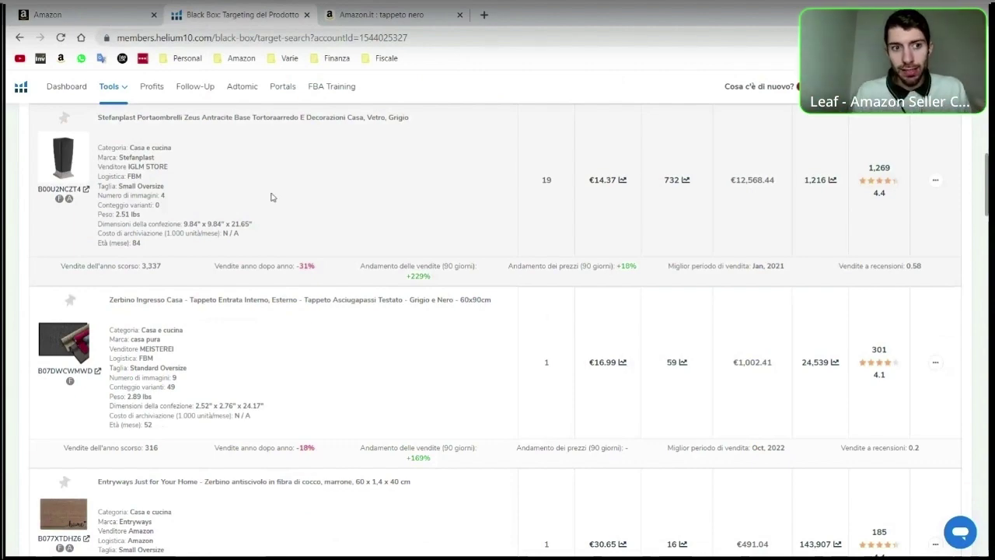
Look through the rest of the frequently bought together products in Black Box, down to the end of the list.
scroll(270, 198, down, 6)
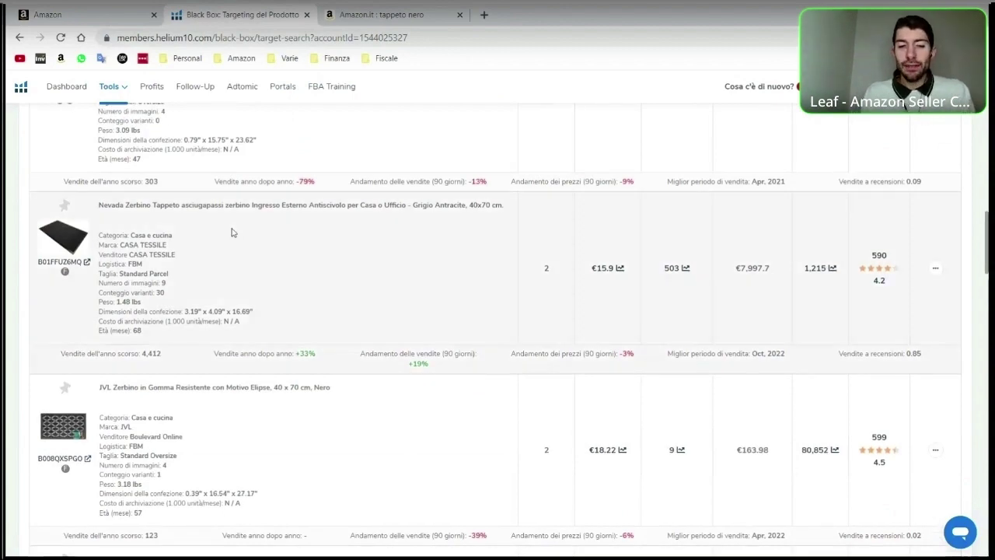
scroll(230, 256, down, 2)
scroll(227, 275, down, 3)
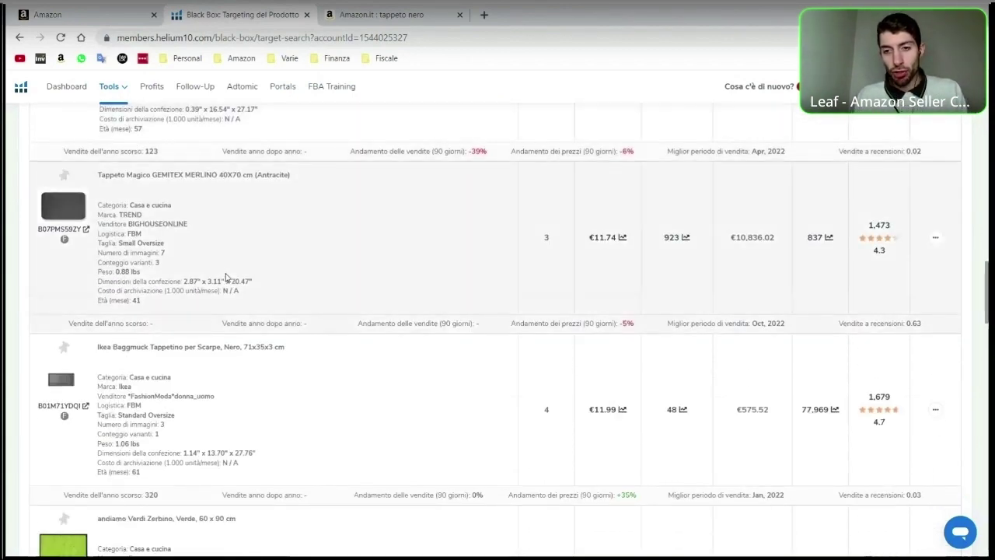
scroll(227, 276, up, 4)
scroll(227, 276, down, 3)
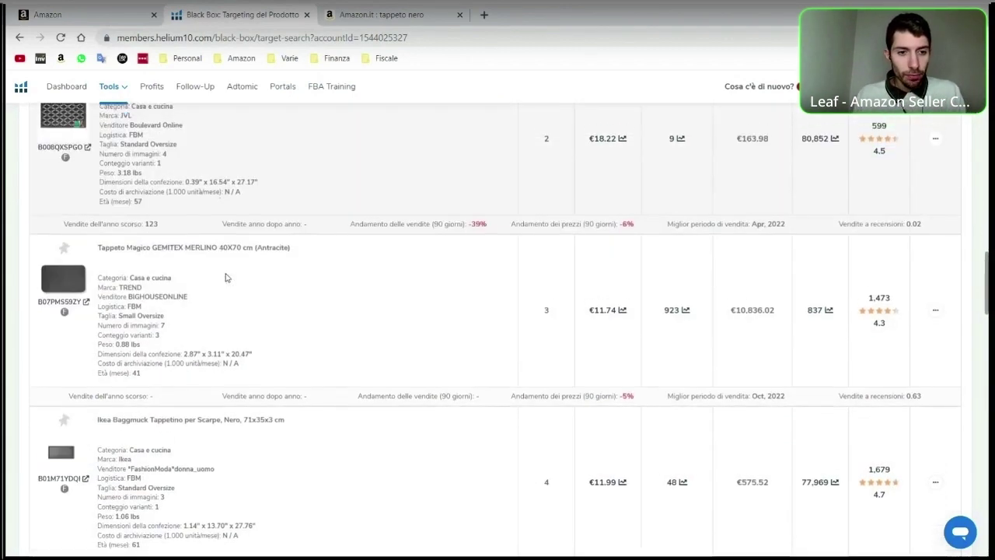
scroll(227, 277, down, 10)
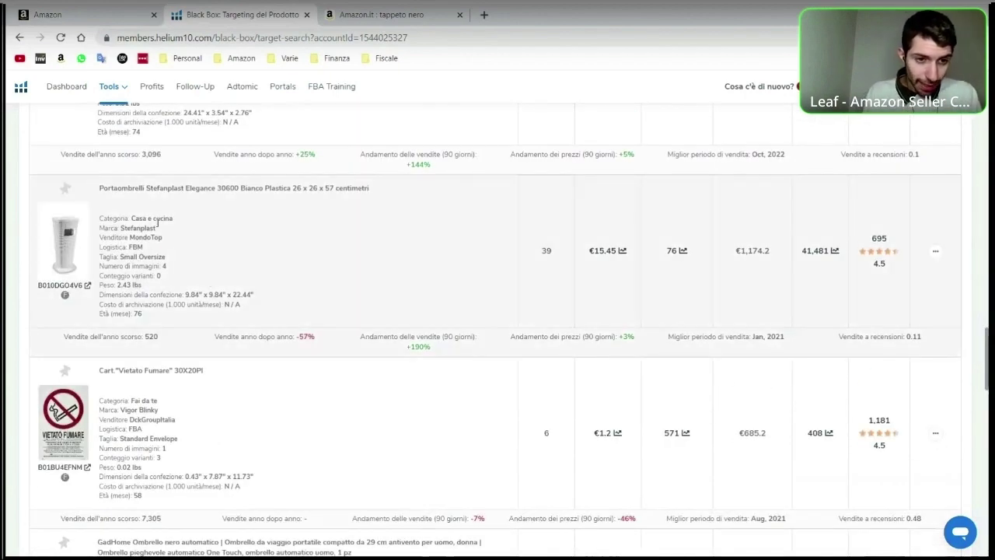
scroll(158, 223, down, 2)
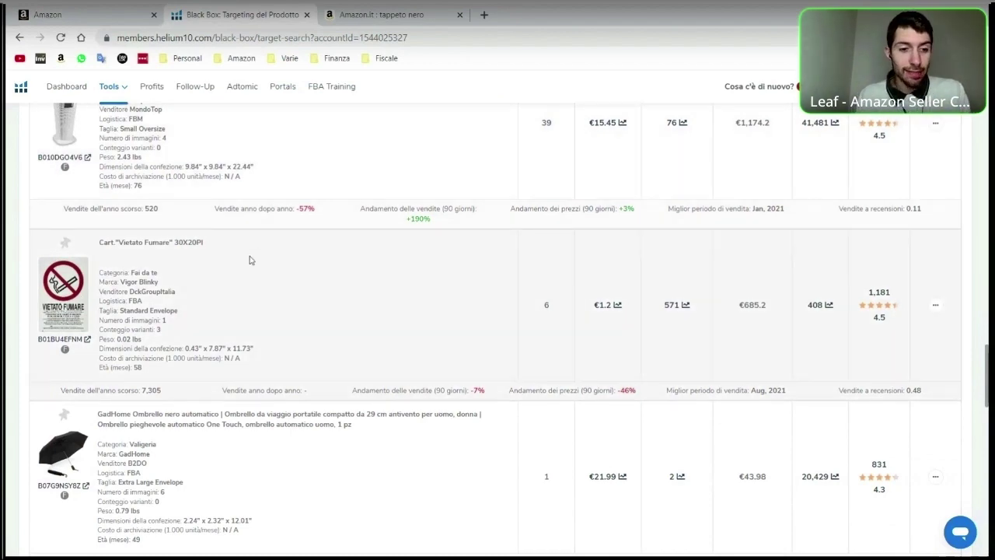
scroll(250, 264, down, 3)
scroll(252, 276, down, 15)
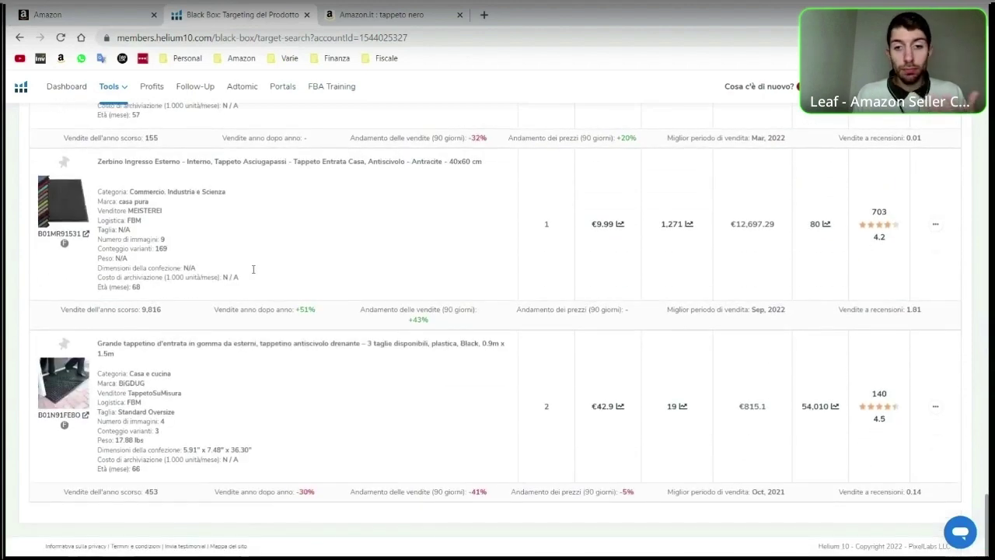
Return to the product targeting search filters and review the available source filter options.
scroll(251, 267, up, 15)
scroll(623, 314, up, 5)
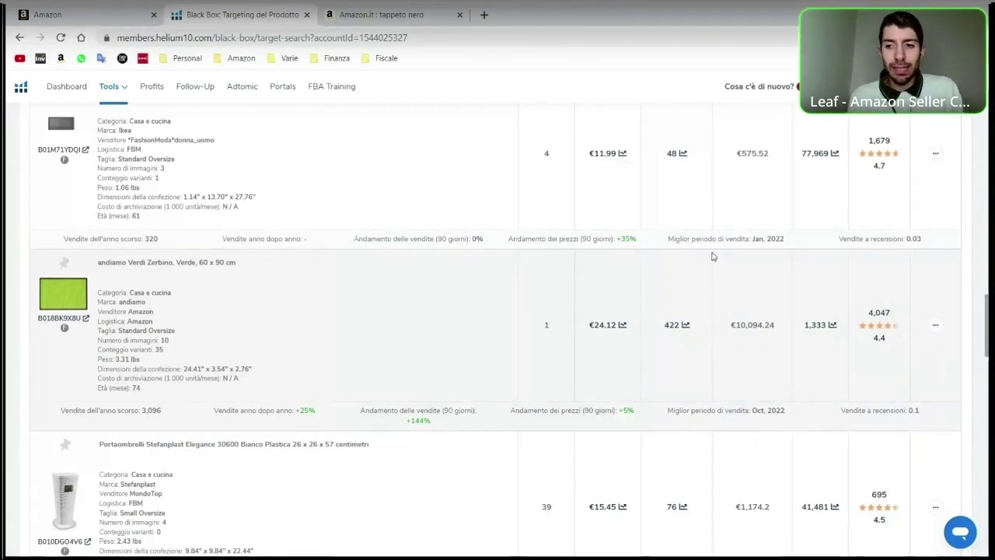
scroll(713, 264, up, 15)
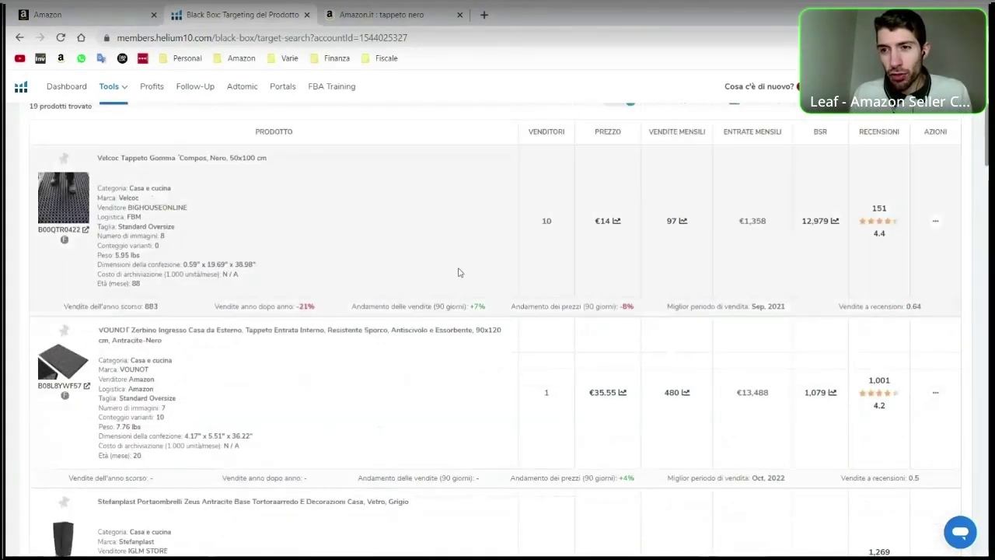
scroll(459, 272, up, 3)
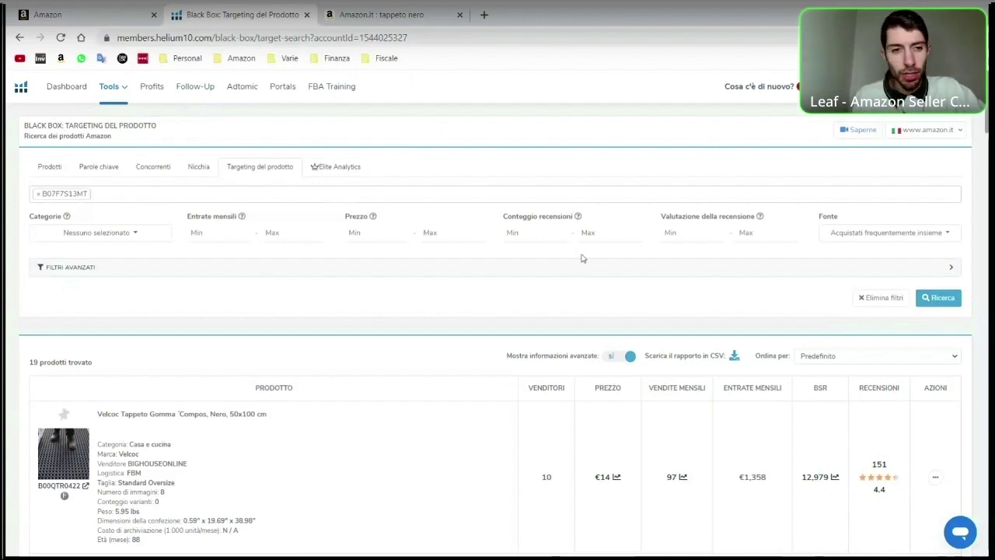
scroll(561, 275, down, 1)
scroll(562, 275, down, 4)
scroll(572, 256, up, 5)
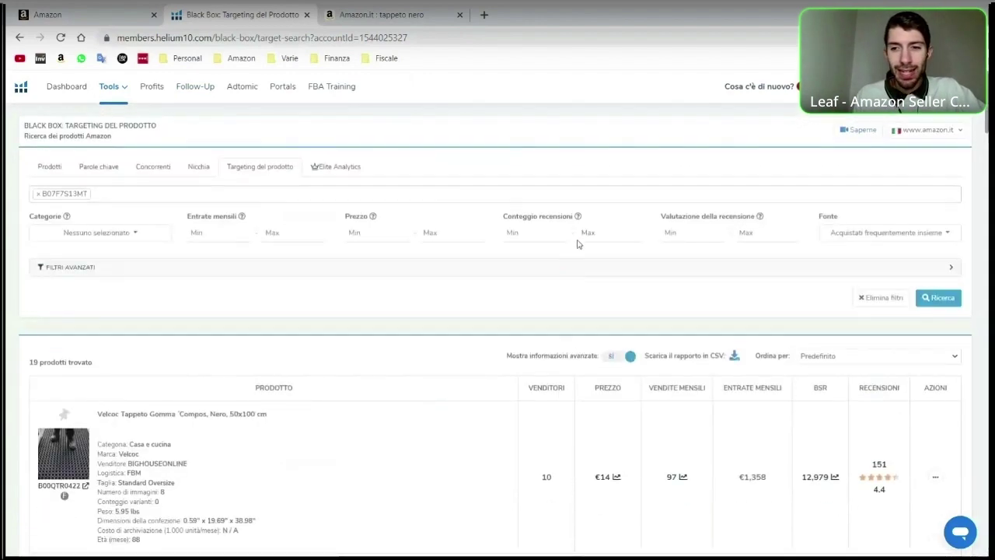
click(846, 238)
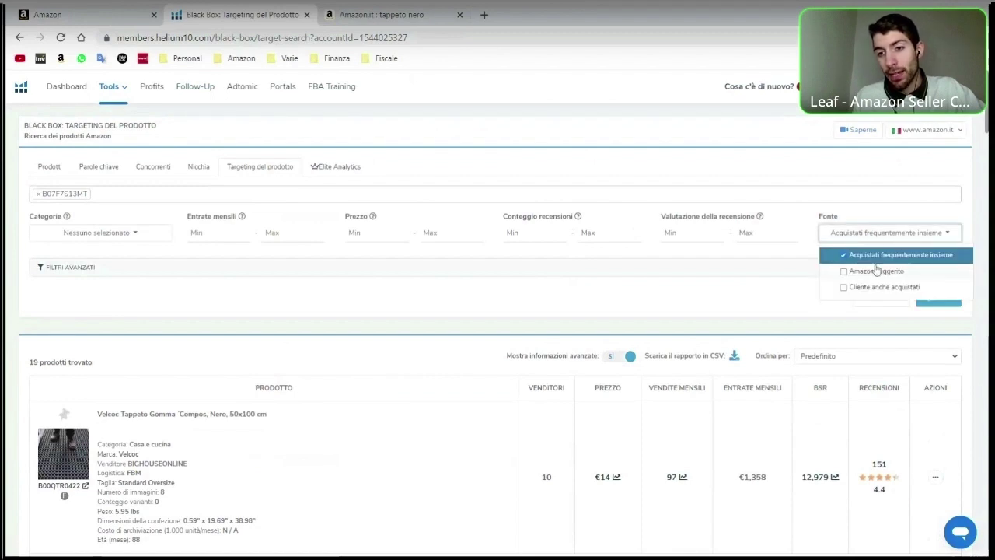
click(939, 236)
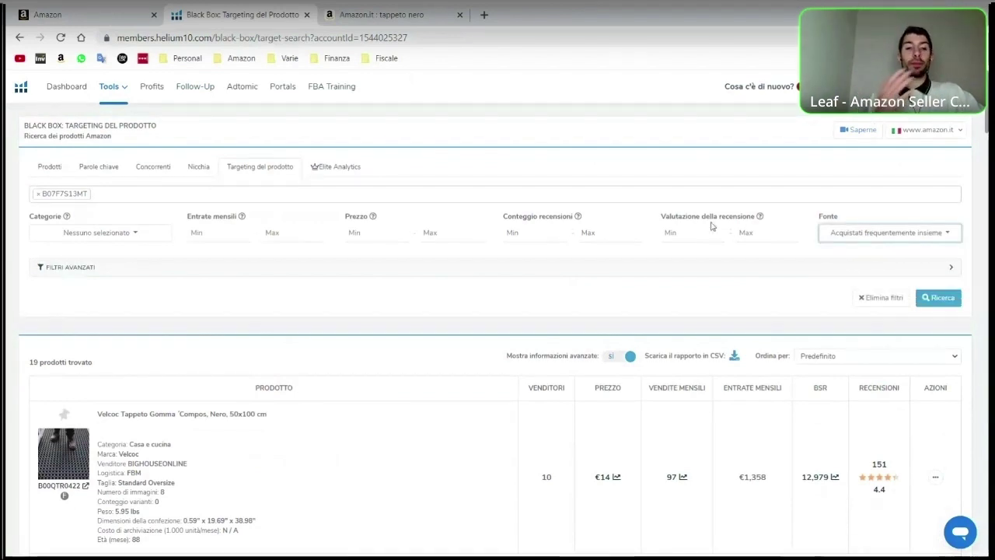